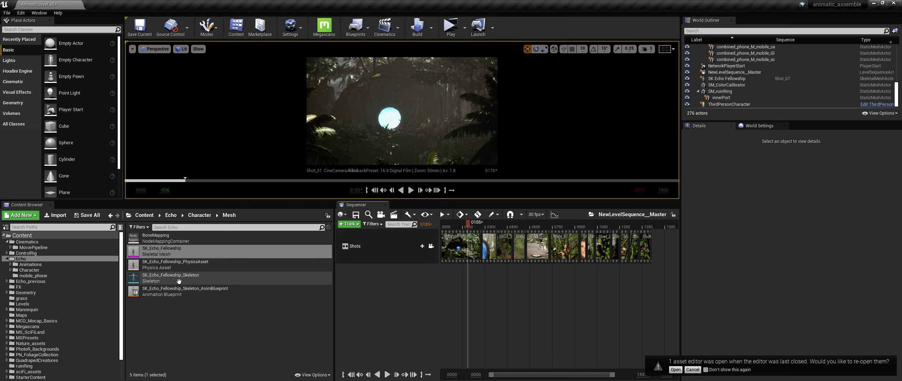
Open SK_Echo_Fellowship in the mesh editor and browse its skeleton, animation and preview scene views
click(178, 292)
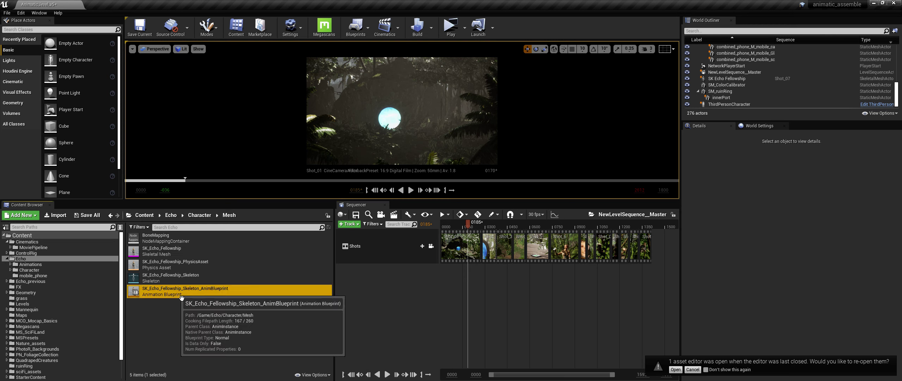
click(188, 254)
double_click(188, 255)
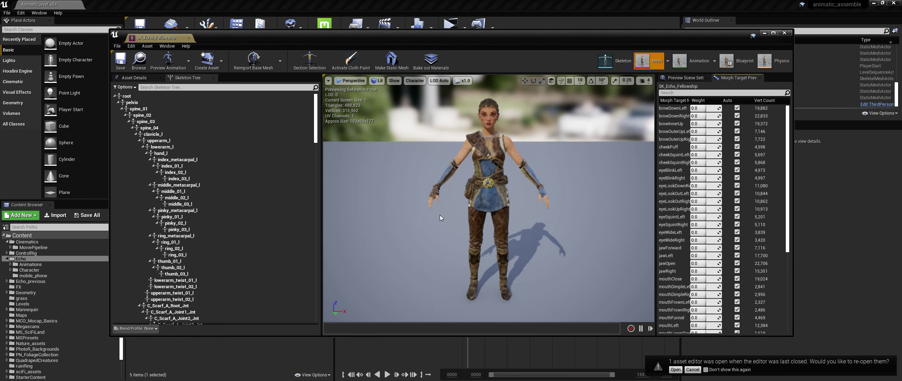
click(615, 60)
click(690, 59)
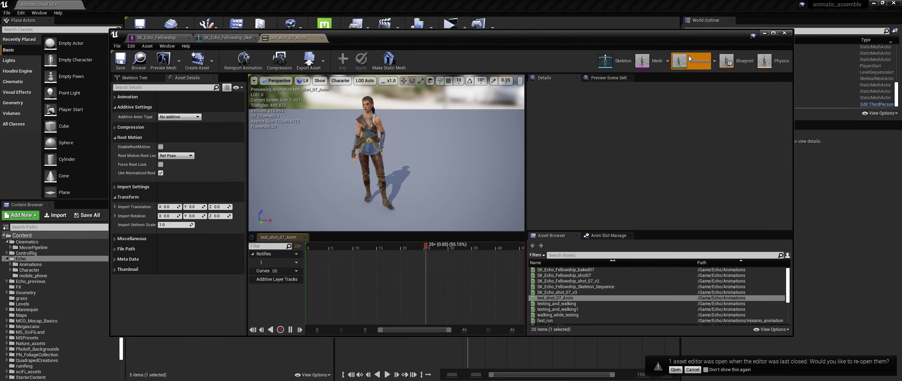
click(657, 60)
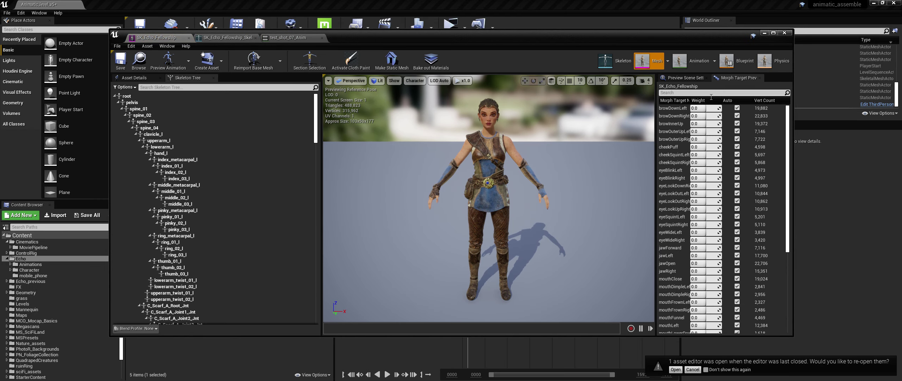
click(687, 77)
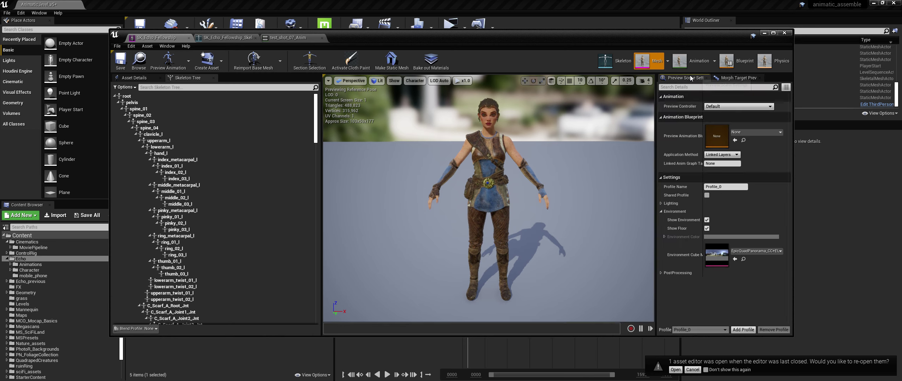
click(743, 78)
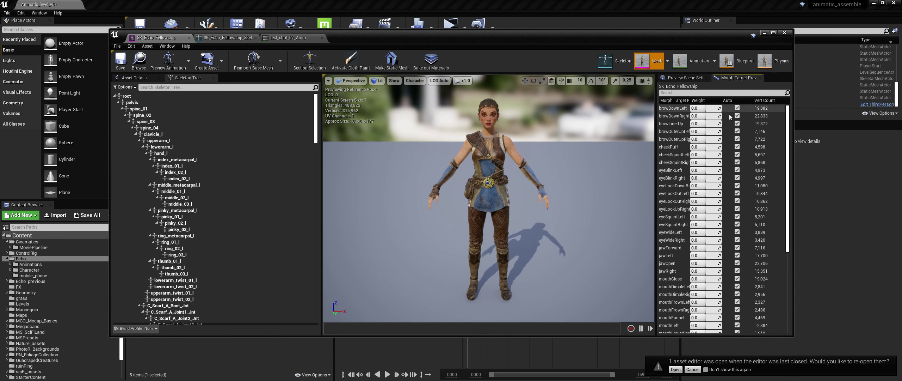
Zoom in on Echo's face and preview the cheekPuff morph target at different weights
right_drag(599, 169, 533, 195)
drag(788, 172, 810, 222)
scroll(669, 149, up, 5)
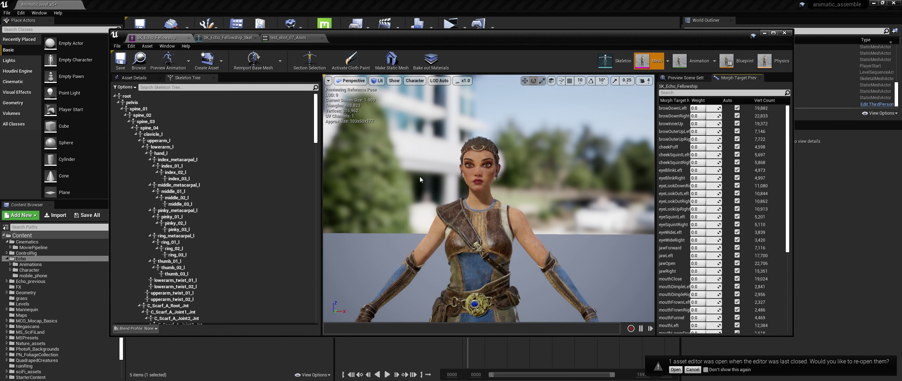
mouse_move(698, 147)
mouse_down()
mouse_move(716, 146)
mouse_move(706, 147)
mouse_up()
scroll(493, 184, up, 6)
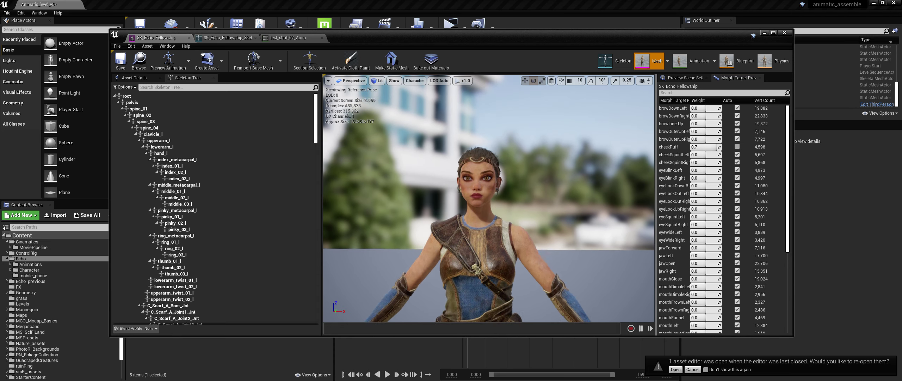
mouse_move(705, 146)
mouse_down()
mouse_move(691, 146)
mouse_move(719, 147)
mouse_up()
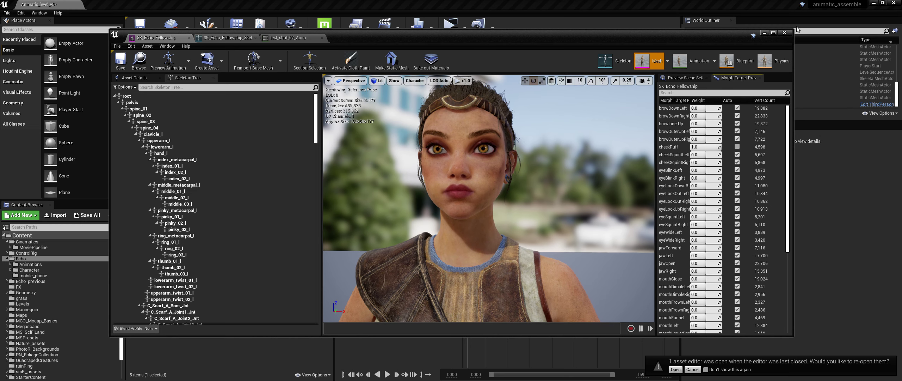
Close the mesh editor and force-delete SK_Echo_Fellowship_Skeleton_AnimBlueprint from the Mesh folder
click(787, 33)
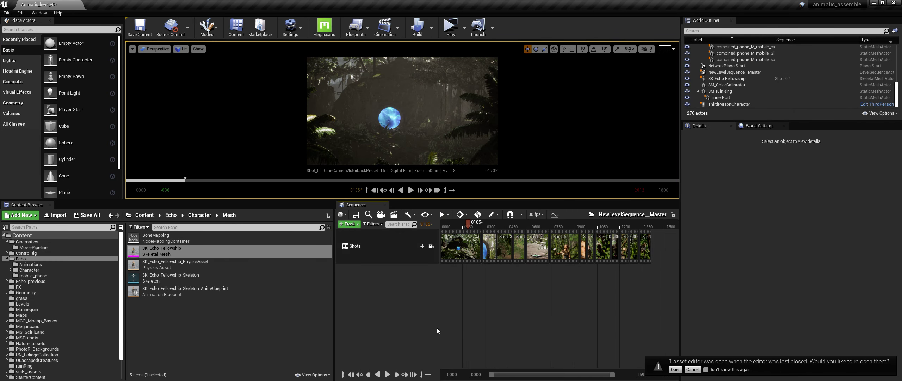
click(175, 295)
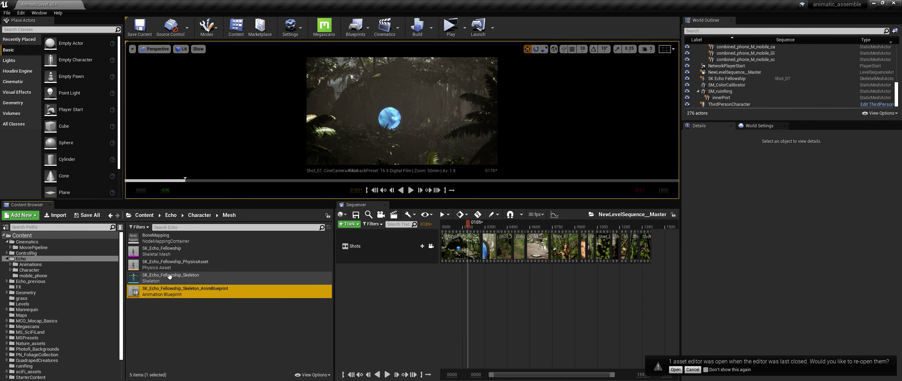
key(Delete)
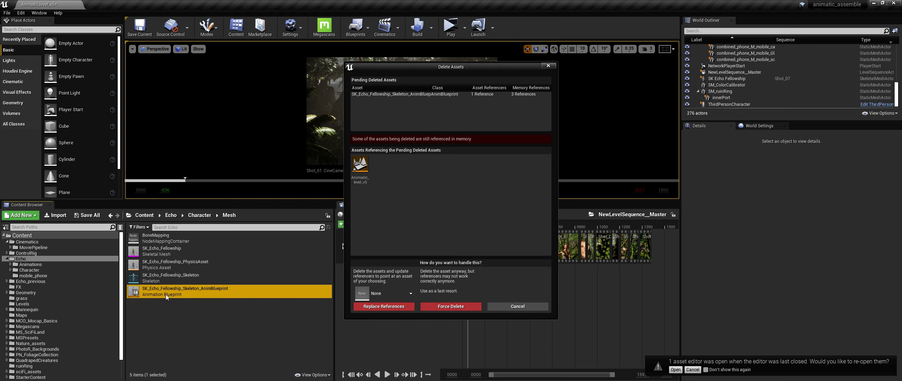
click(459, 305)
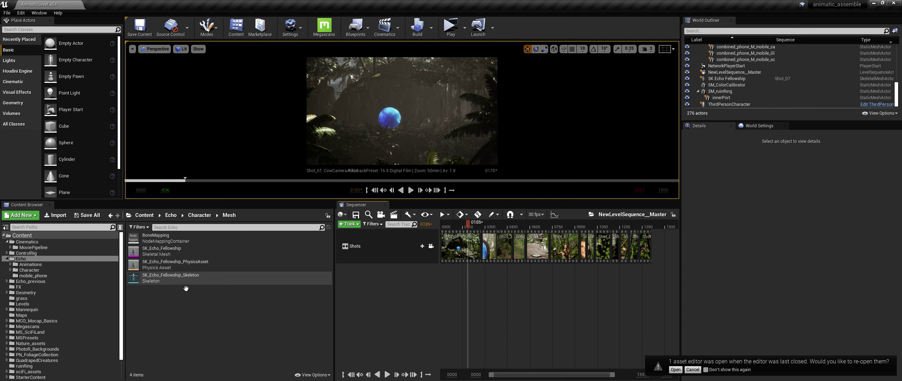
Create an Anim Blueprint from SK_Echo_Fellowship, keeping the default name SK_Echo_Fellowship_Skeleton_AnimBlueprint
click(184, 251)
click(178, 265)
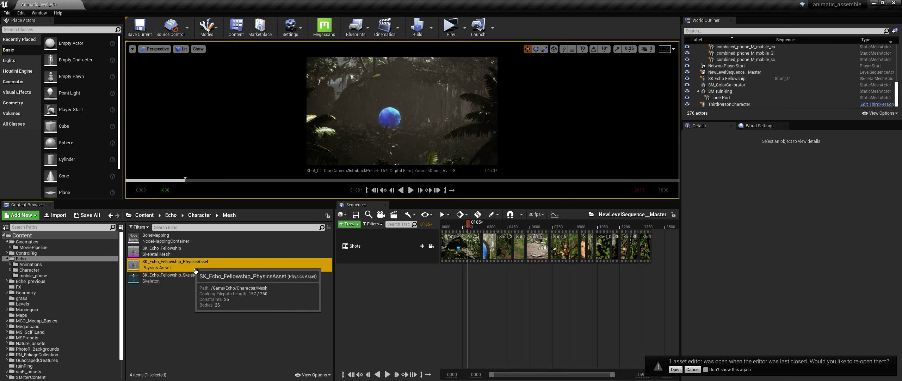
click(179, 281)
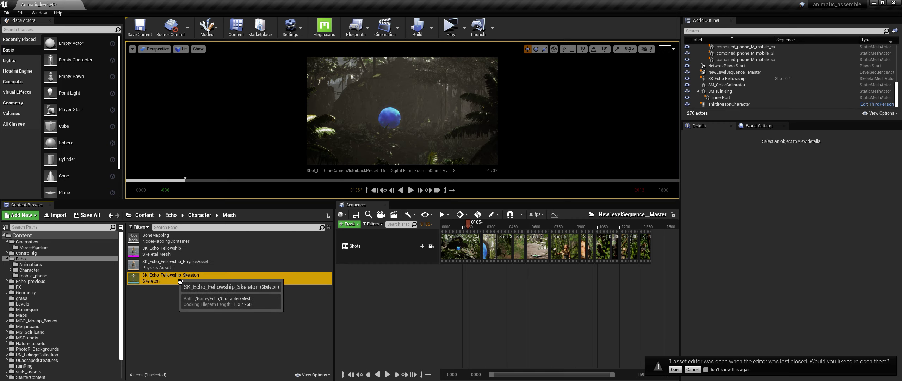
click(178, 251)
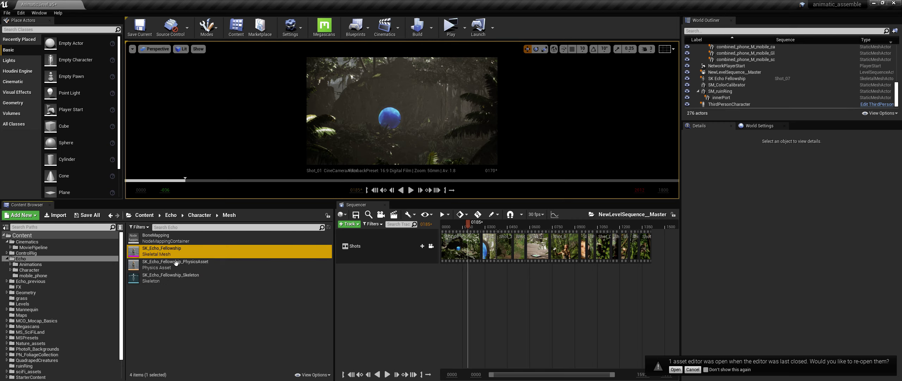
mouse_move(177, 255)
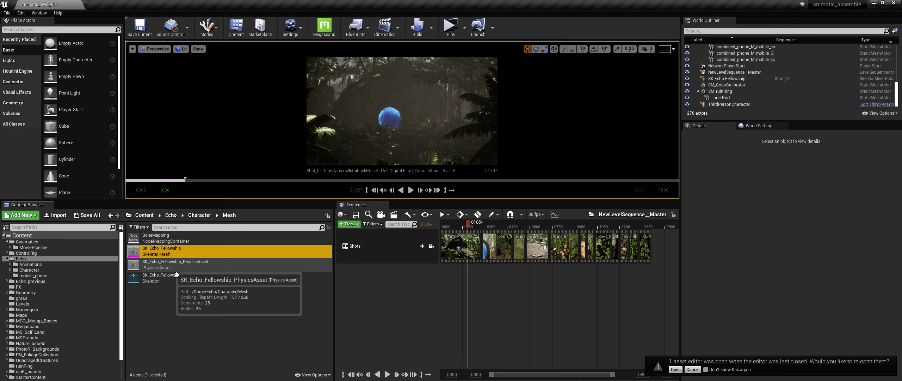
right_click(171, 249)
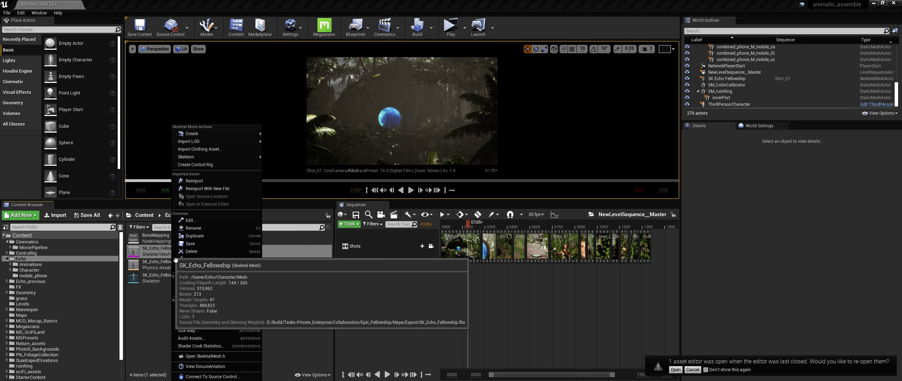
mouse_move(204, 133)
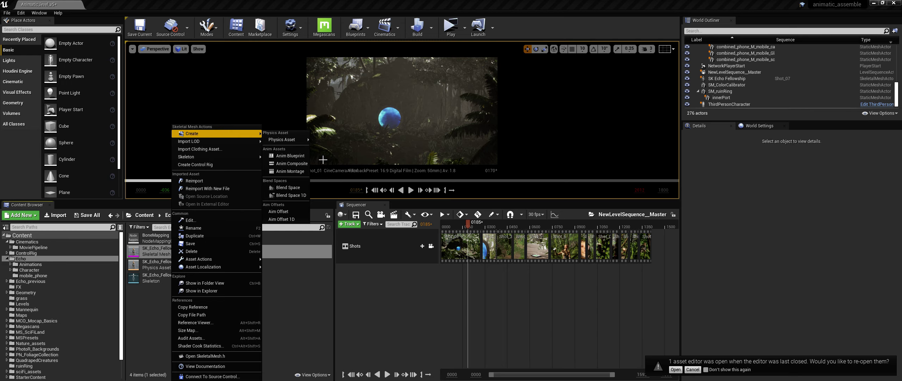
click(302, 155)
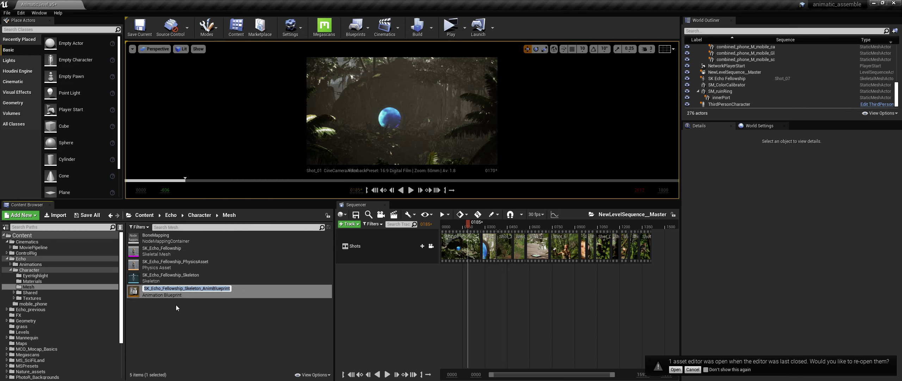
key(Return)
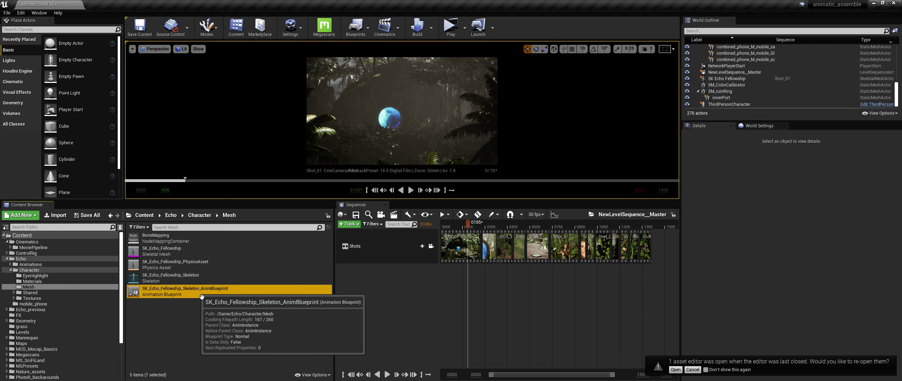
Open the new anim blueprint's AnimGraph and reposition the Output Pose node
double_click(202, 295)
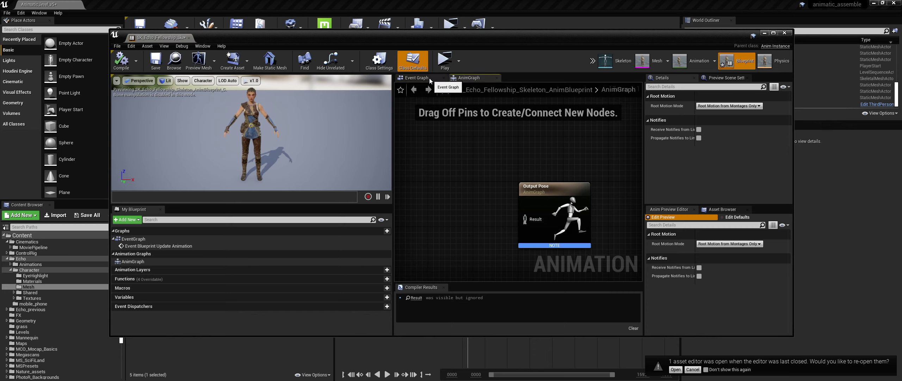
click(429, 78)
click(477, 78)
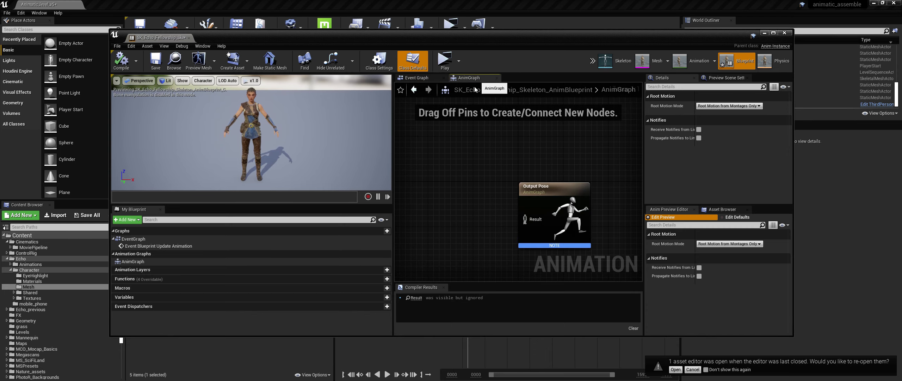
drag(545, 189, 572, 171)
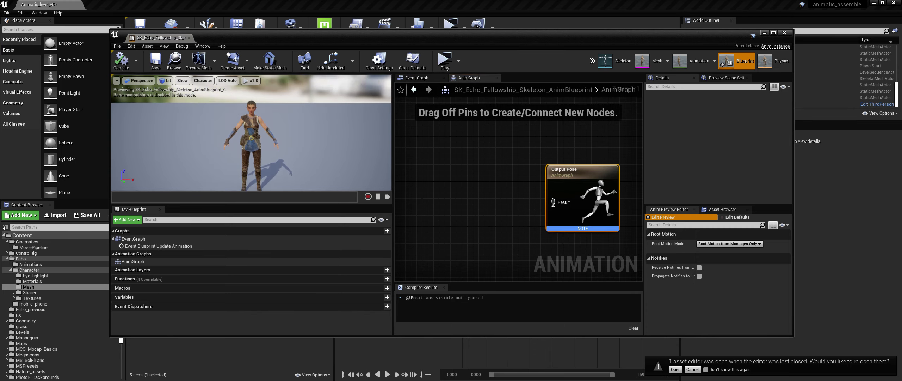
scroll(251, 132, up, 10)
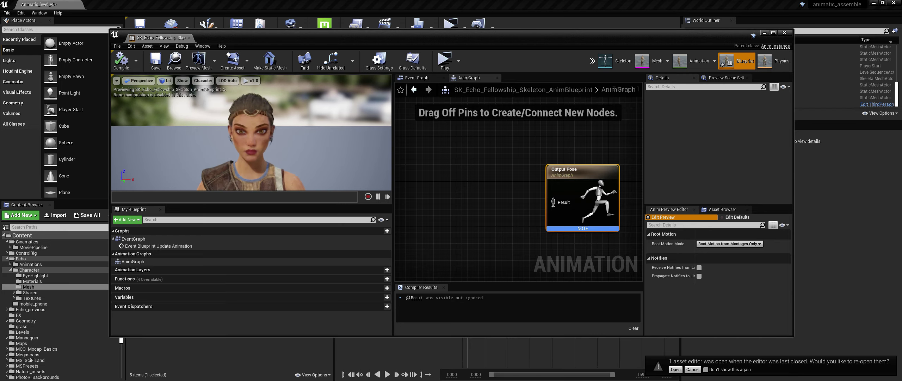
scroll(266, 149, down, 4)
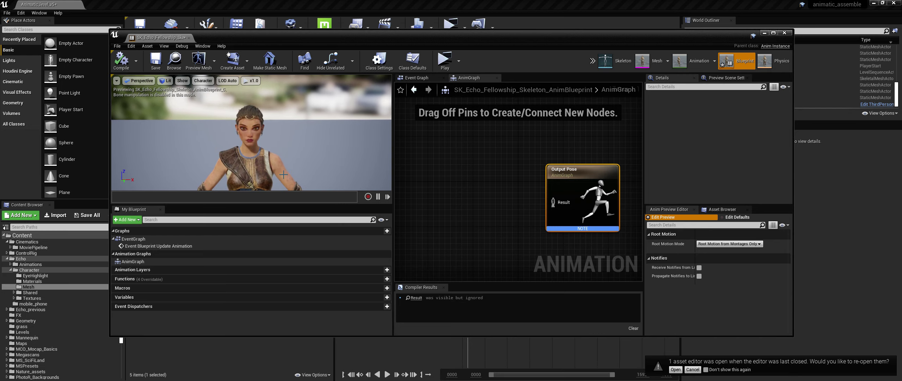
mouse_move(572, 178)
mouse_down()
mouse_move(546, 124)
mouse_move(570, 165)
mouse_up()
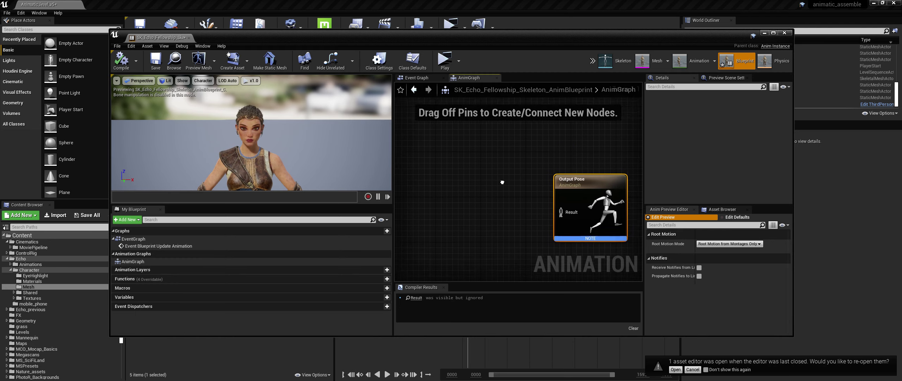
right_drag(500, 175, 502, 171)
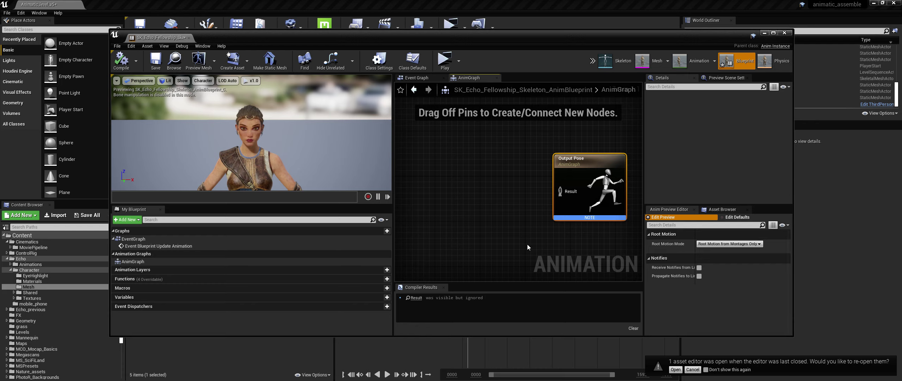
drag(581, 168, 587, 159)
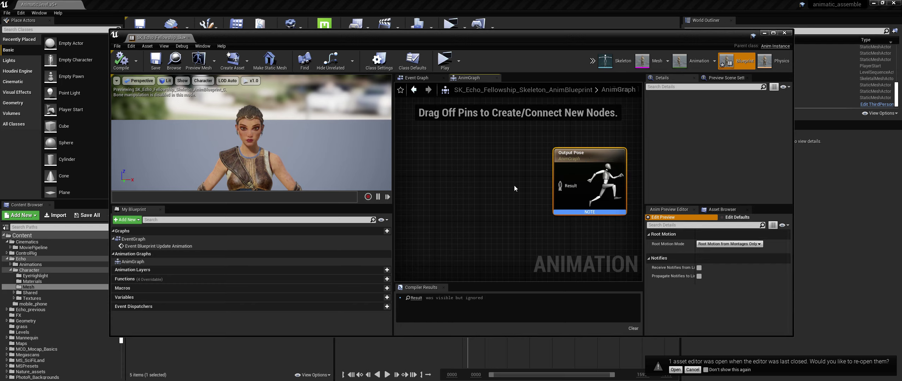
Add a Modify Curve node beside Output Pose with a cheekPuff curve pin
right_click(502, 172)
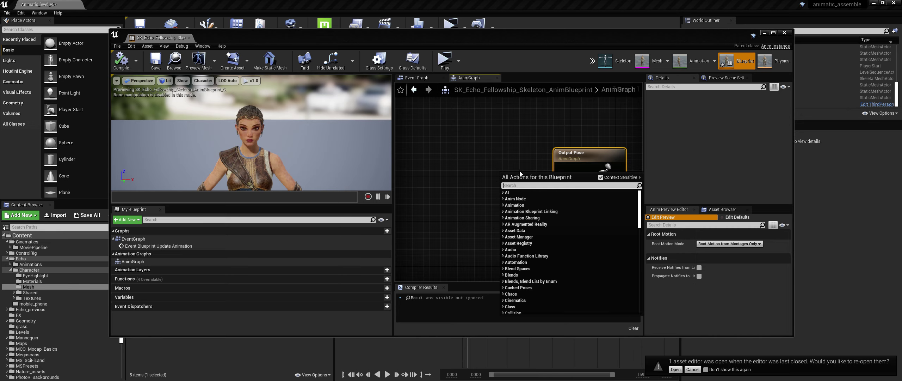
text(curve)
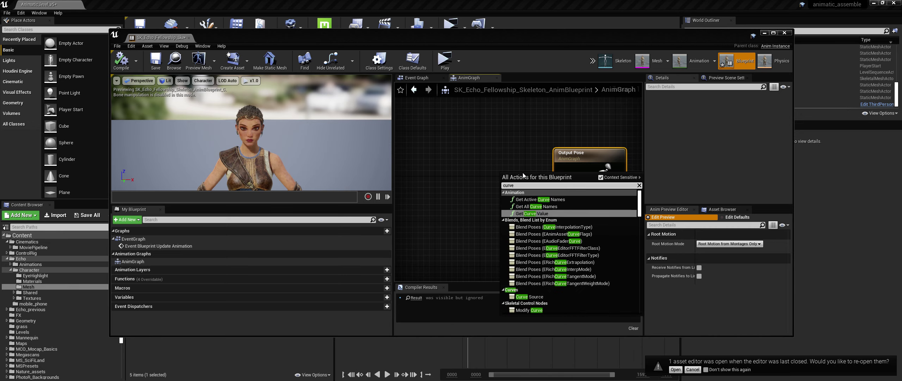
click(528, 311)
drag(504, 176, 470, 181)
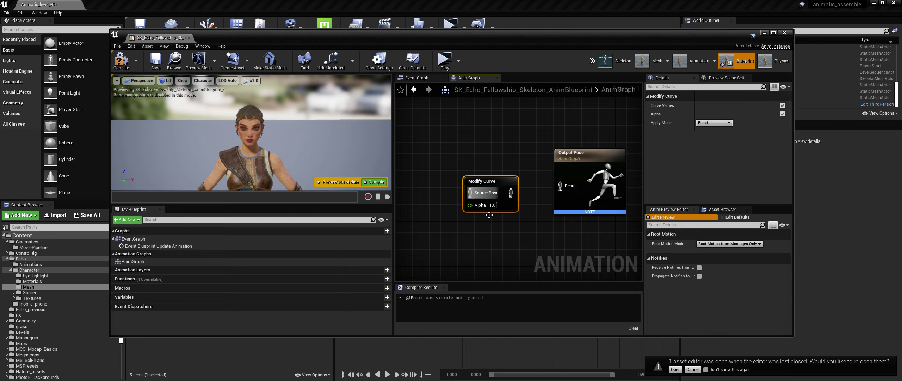
right_click(484, 206)
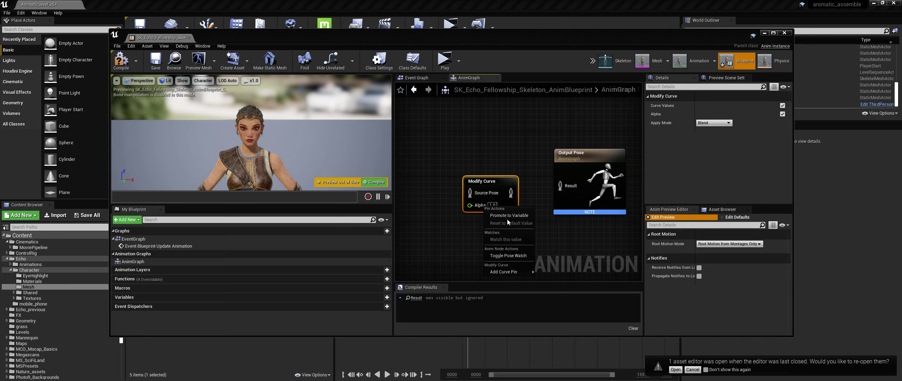
mouse_move(511, 271)
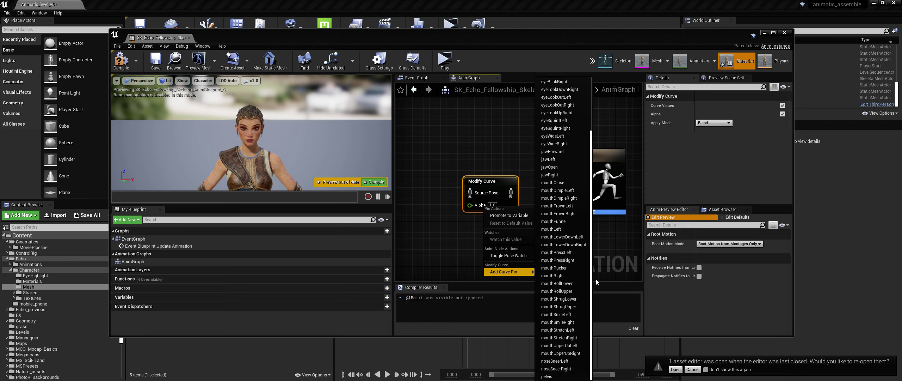
scroll(585, 259, down, 2)
scroll(591, 170, up, 2)
click(571, 118)
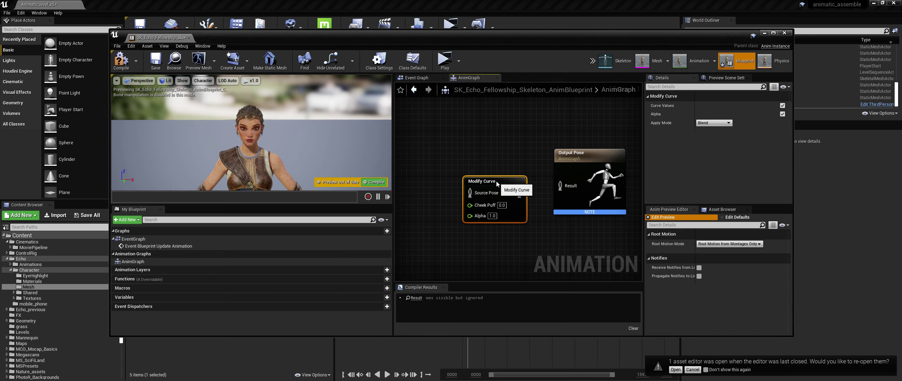
Wire Modify Curve into Output Pose, set Cheek Puff to 1.0, and compile
drag(520, 193, 561, 186)
click(502, 205)
text(1)
key(Return)
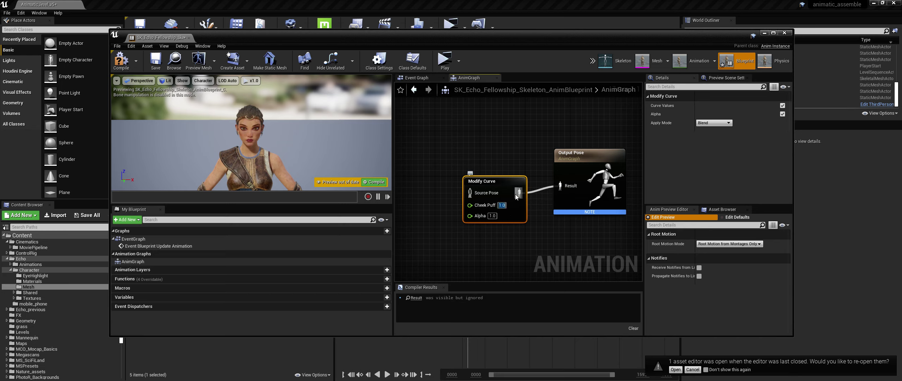
drag(310, 149, 310, 139)
click(121, 61)
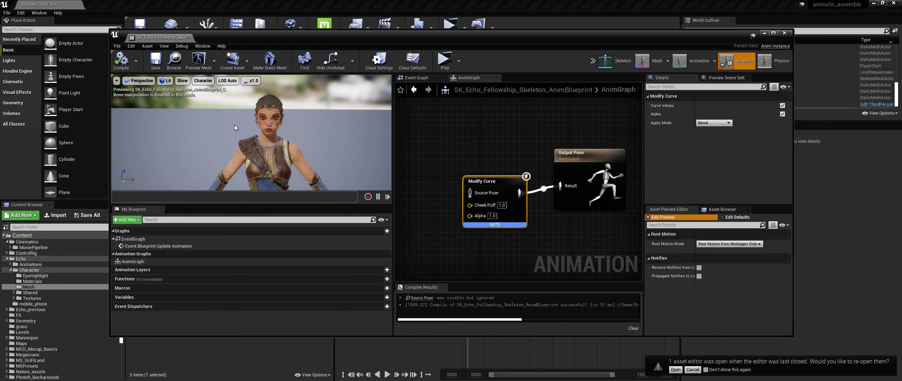
mouse_move(274, 134)
mouse_down()
mouse_move(274, 124)
mouse_move(275, 141)
mouse_up()
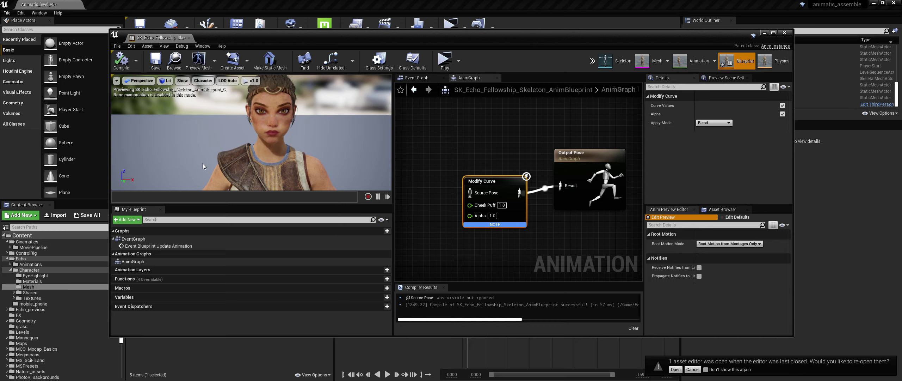
Promote the Cheek Puff pin to a variable named "cheek puff"
right_drag(539, 240, 537, 213)
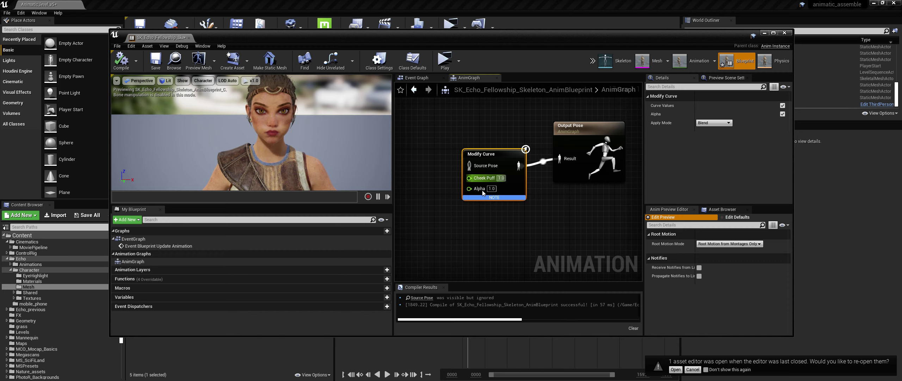
right_drag(522, 238, 536, 248)
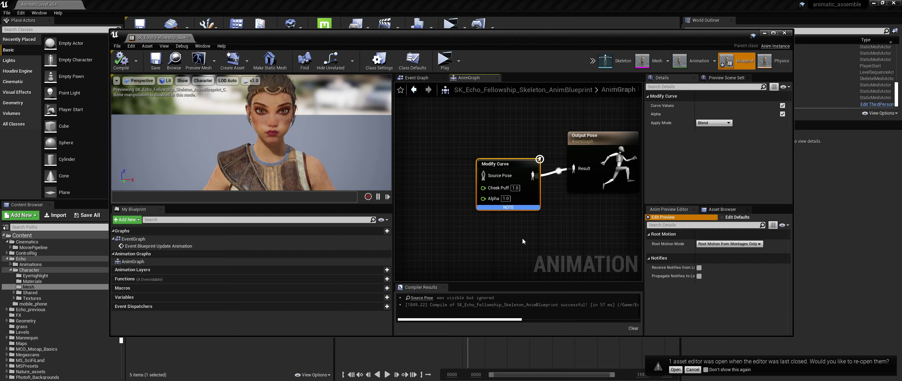
right_click(499, 193)
click(533, 201)
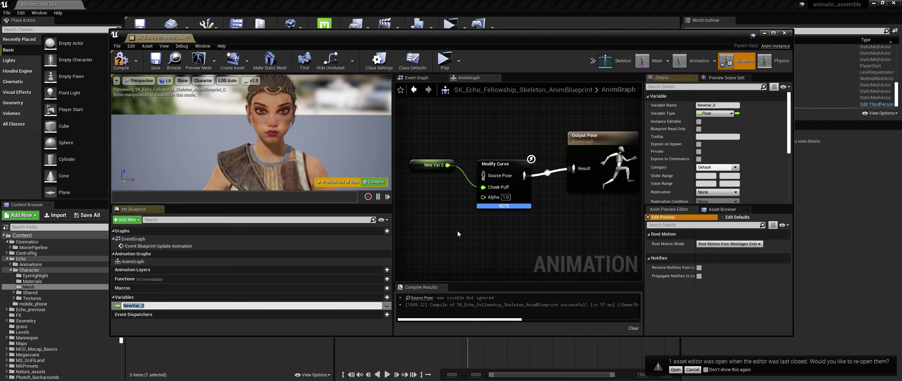
key(Return)
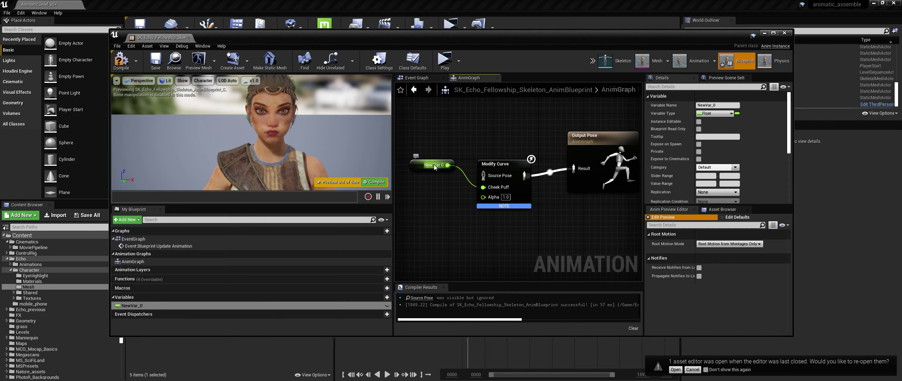
click(729, 105)
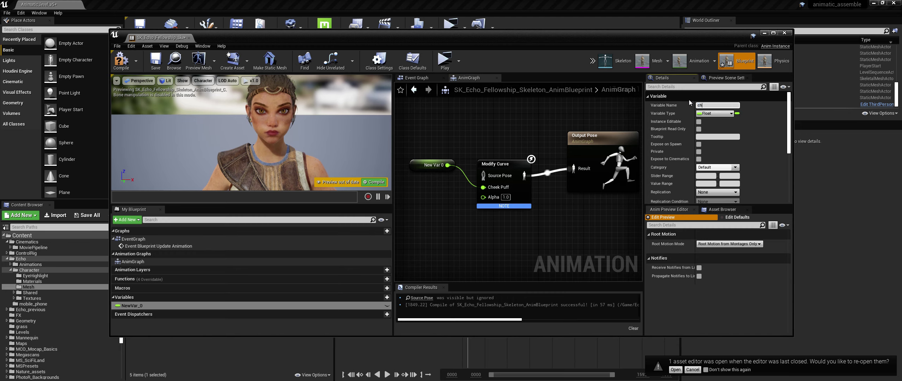
text(eek puff)
key(Return)
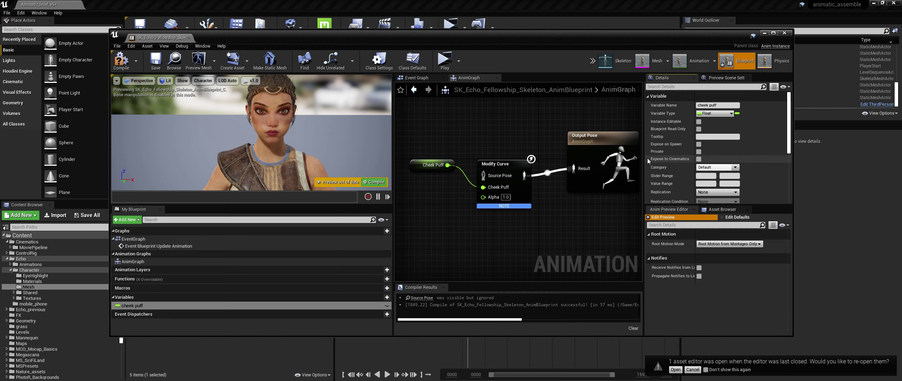
Expose the cheek puff variable to Cinematics and recompile the blueprint
click(699, 159)
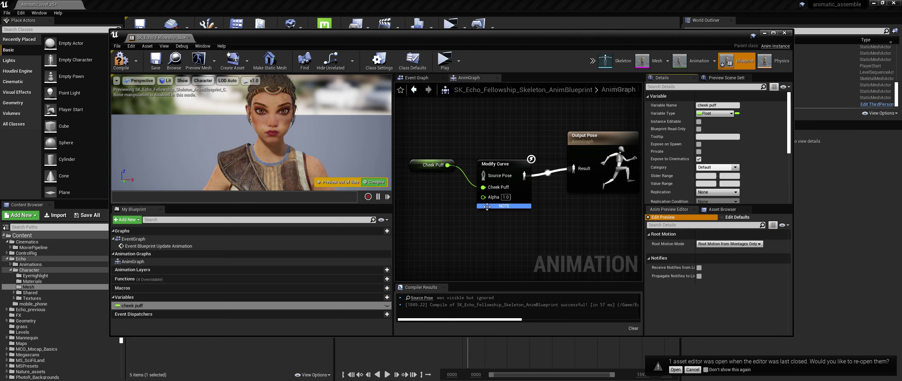
click(604, 136)
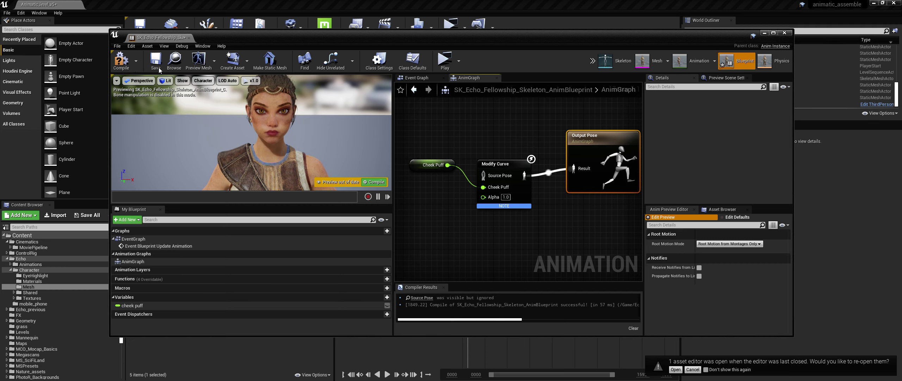
click(121, 60)
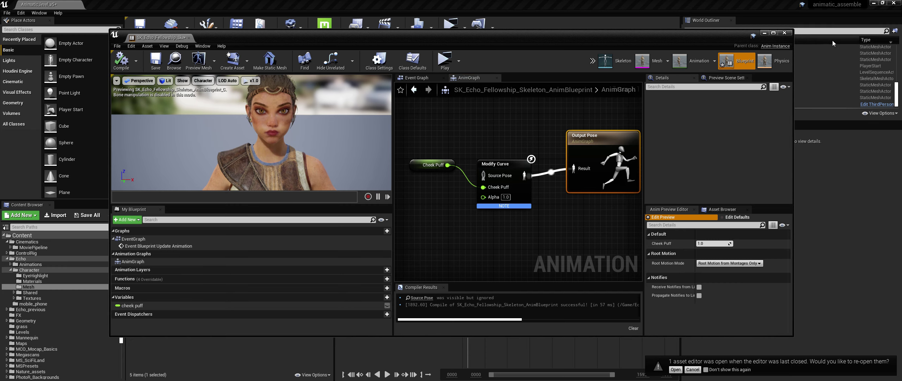
Close the anim blueprint and open Shot_07 from the master sequence, scrubbing near its start
click(785, 32)
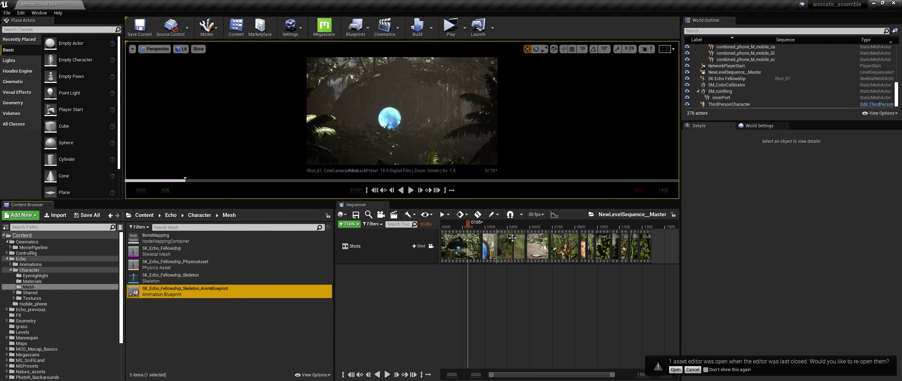
drag(477, 222, 587, 222)
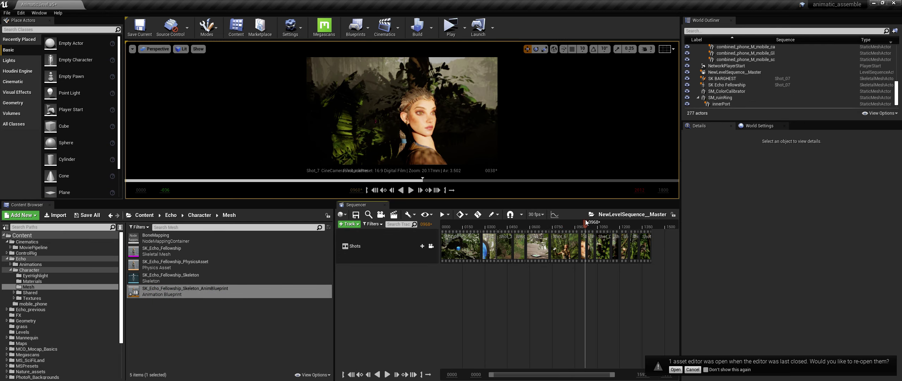
double_click(586, 246)
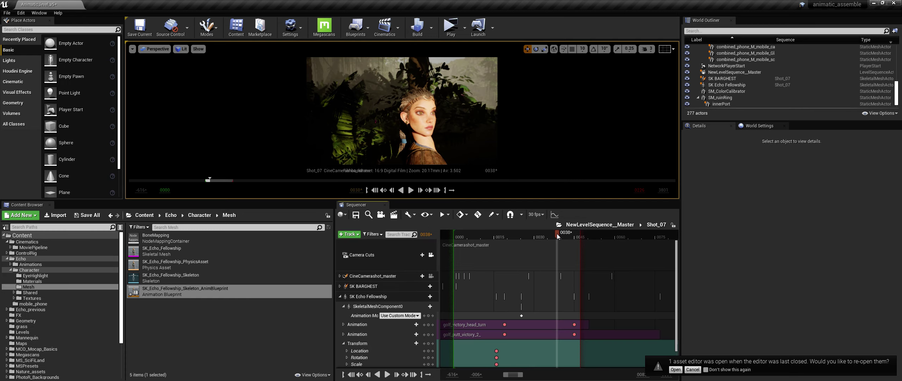
drag(560, 234, 525, 255)
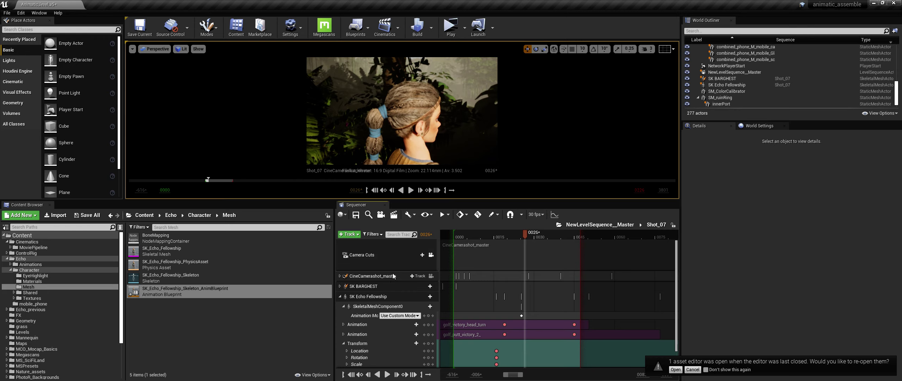
Select the SK Echo Fellowship track to show its details and scrub Shot_07 to frame 0019
click(387, 297)
right_click(386, 297)
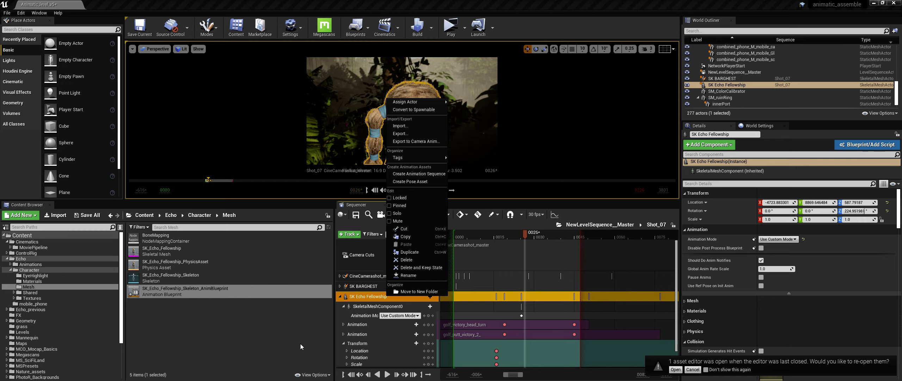
click(485, 303)
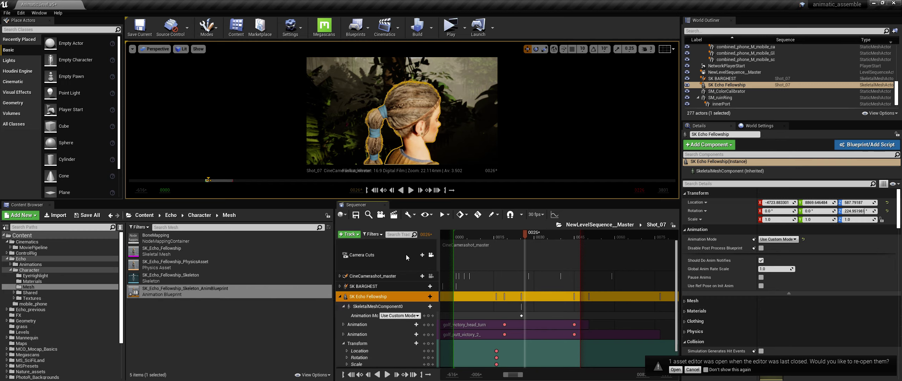
drag(485, 233, 508, 236)
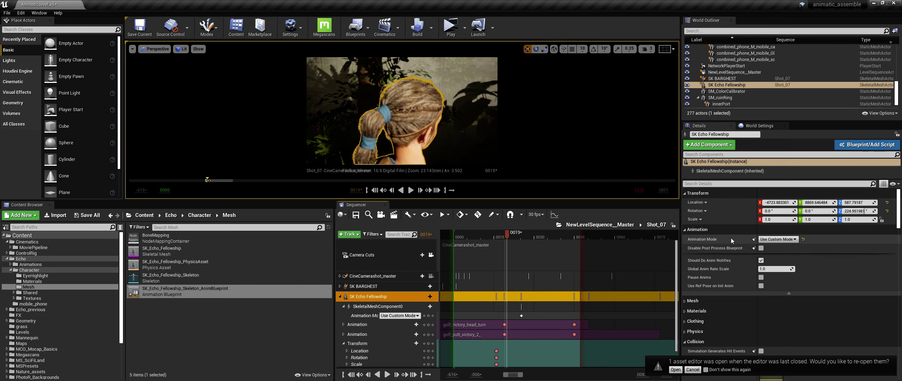
Set Echo's Animation Mode to Use Animation Blueprint with SK_Echo_Fellowship_Skeleton_AnimBlueprint as Anim Class
click(778, 239)
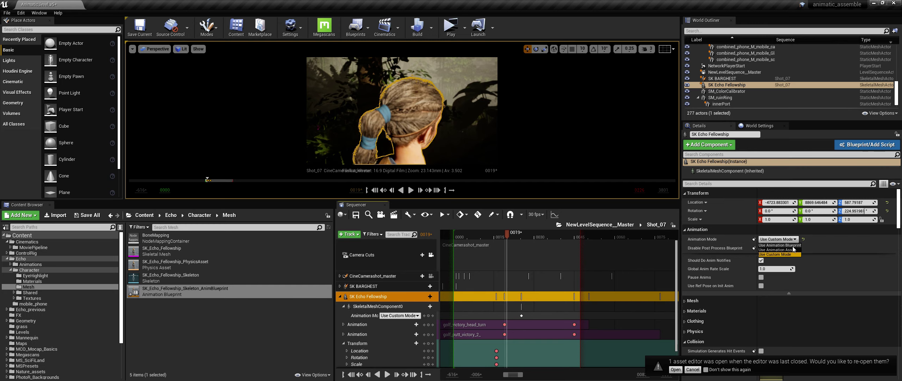
click(792, 245)
click(826, 249)
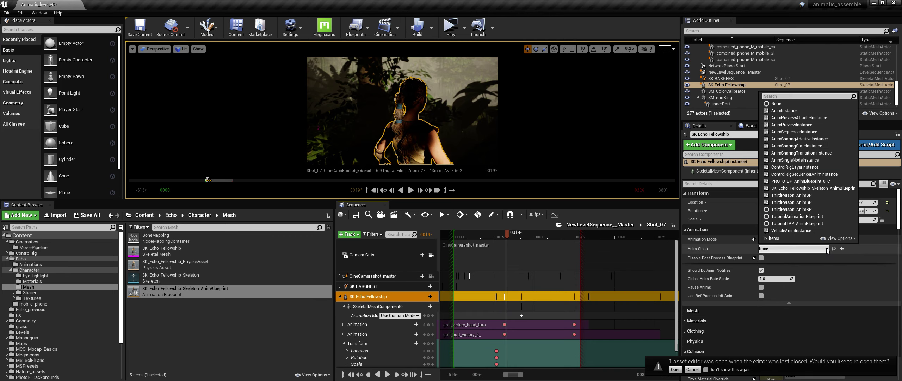
click(826, 191)
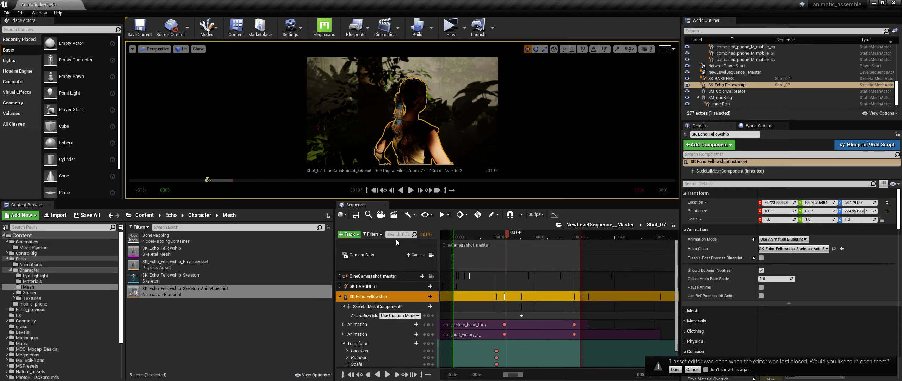
double_click(196, 289)
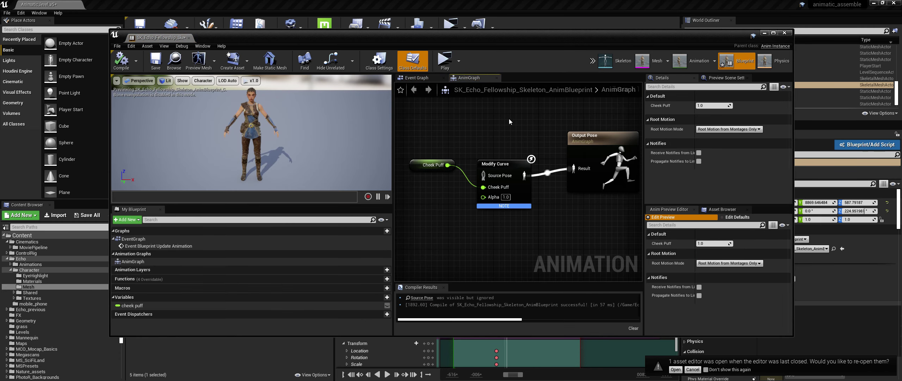
Add a Play test_shot_07_Anim node feeding Modify Curve's Source Pose and compile
click(723, 209)
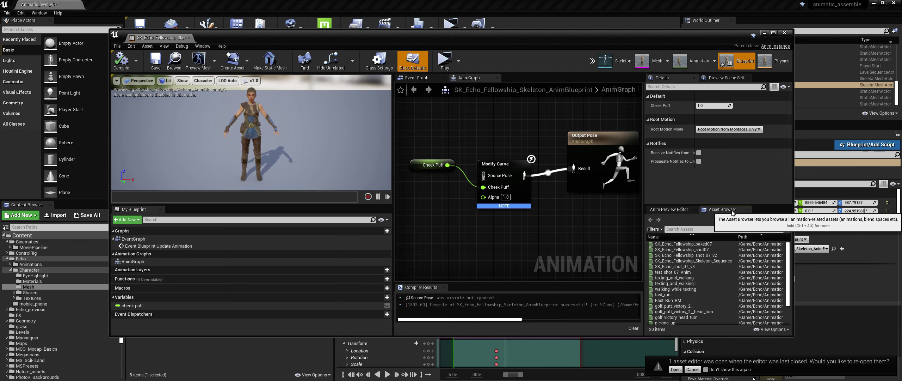
mouse_move(702, 304)
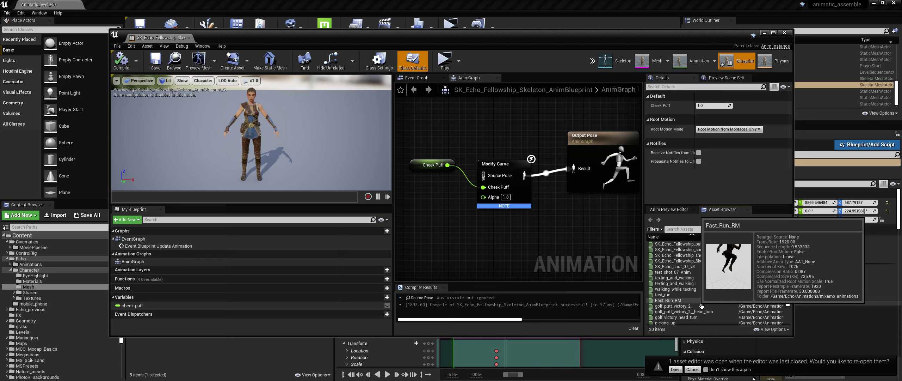
right_click(694, 272)
key(Escape)
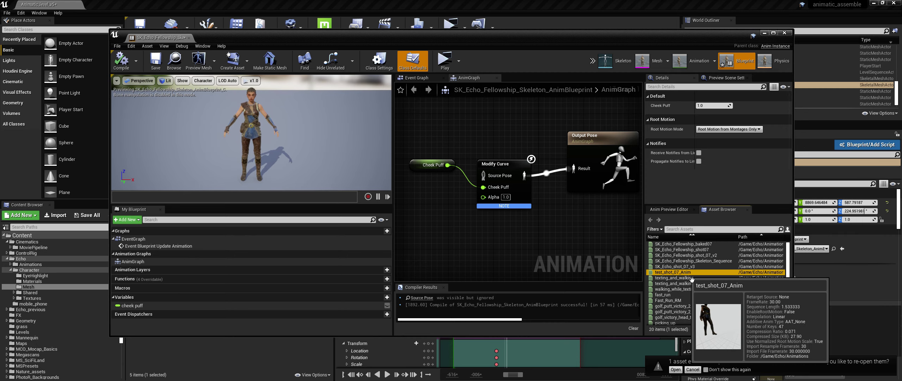
right_click(693, 279)
key(Escape)
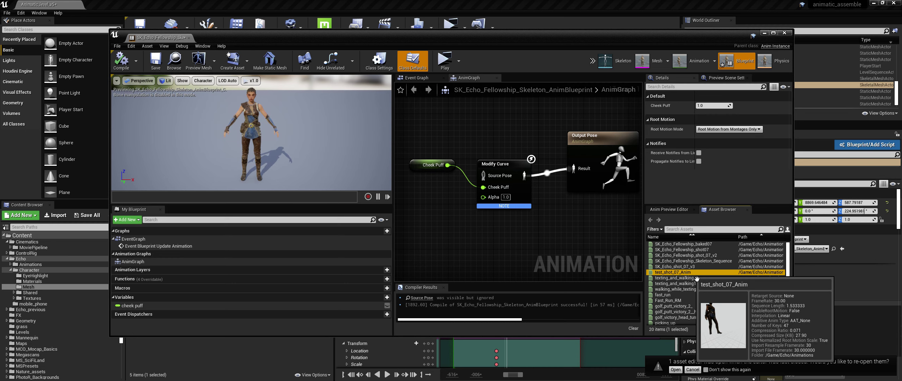
drag(697, 278, 490, 180)
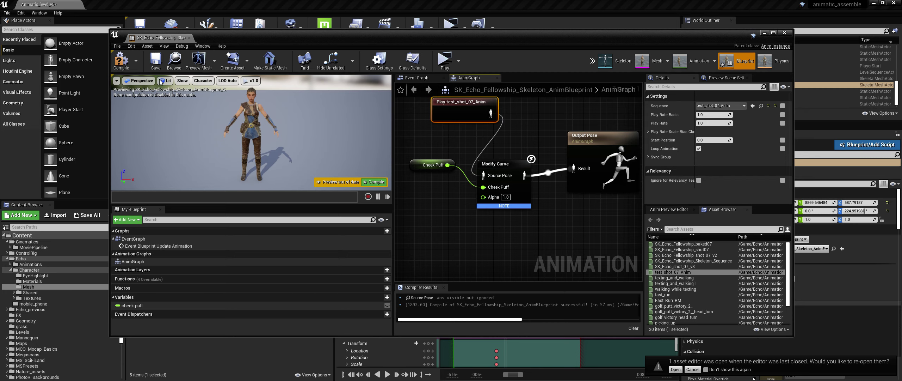
click(121, 60)
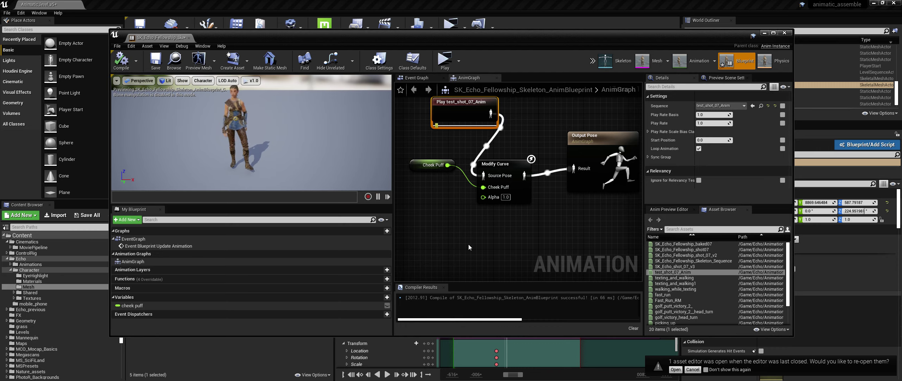
Tidy the Play test_shot_07_Anim and cheek puff nodes, then close the anim blueprint
drag(461, 107, 433, 112)
click(433, 164)
drag(433, 164, 427, 176)
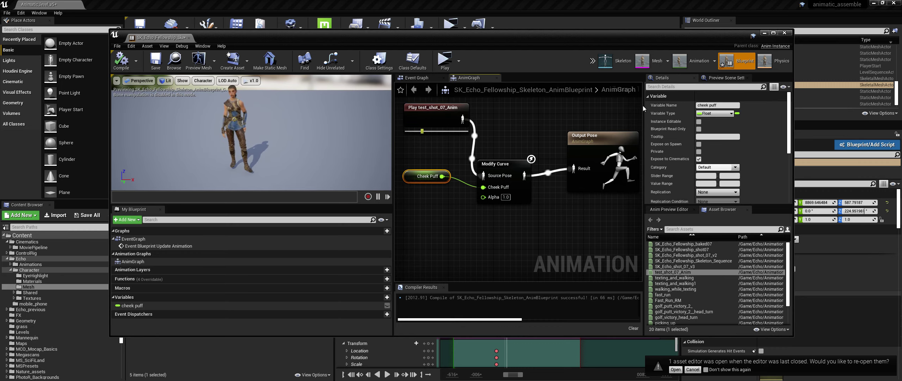
click(785, 33)
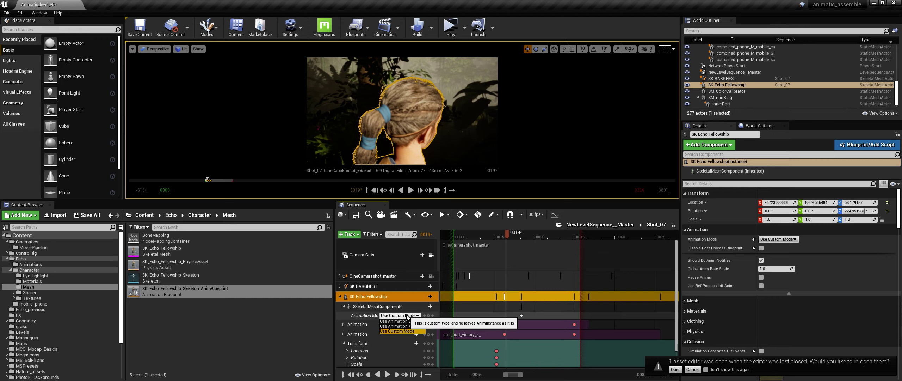
Set Echo's animation mode to Use Animation Blueprint, delete the key near frame 22, and scrub the shot
click(395, 321)
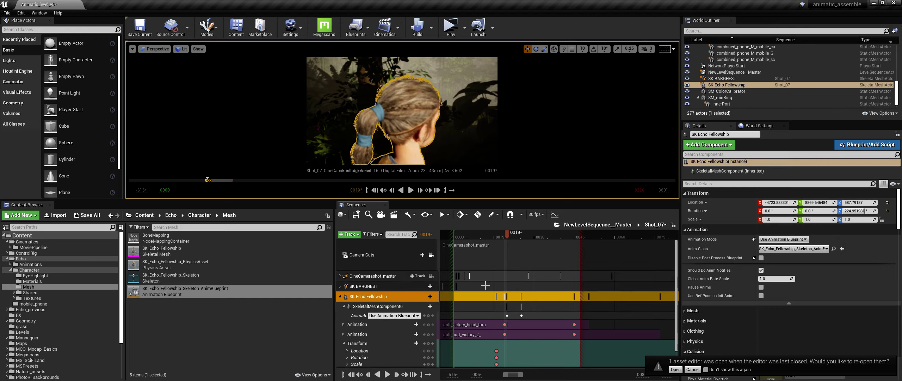
click(522, 315)
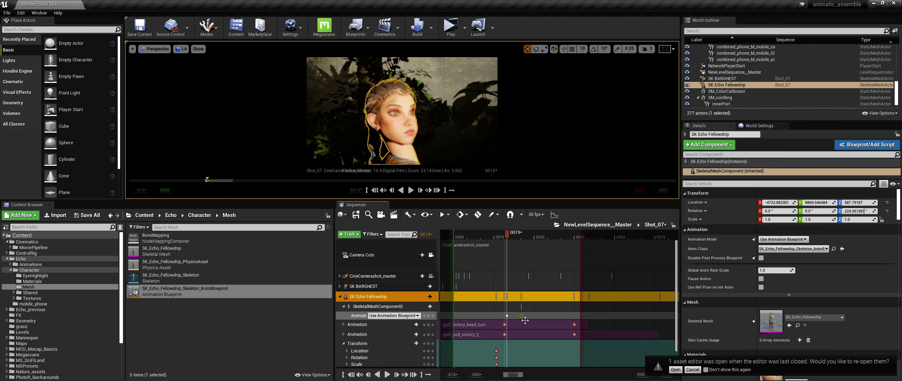
key(Delete)
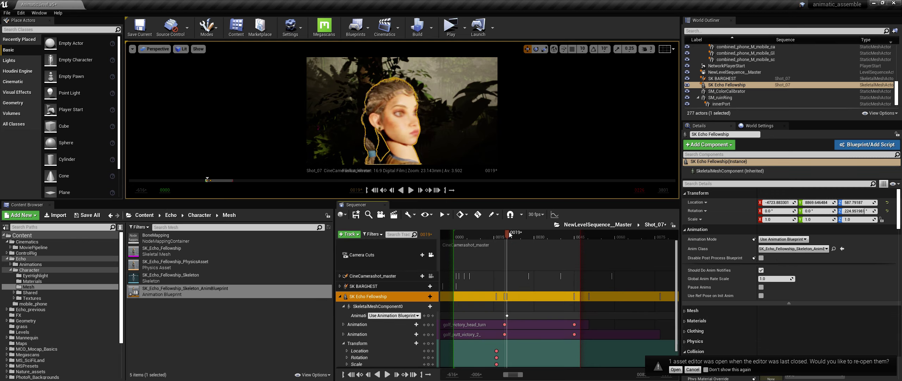
drag(509, 234, 488, 232)
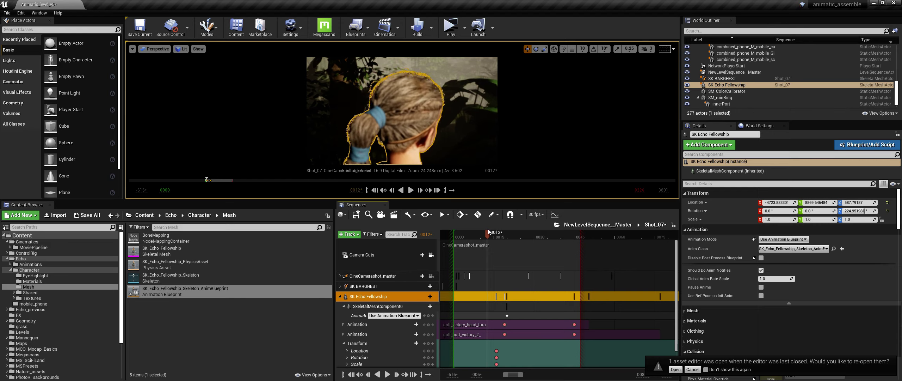
drag(487, 231, 507, 226)
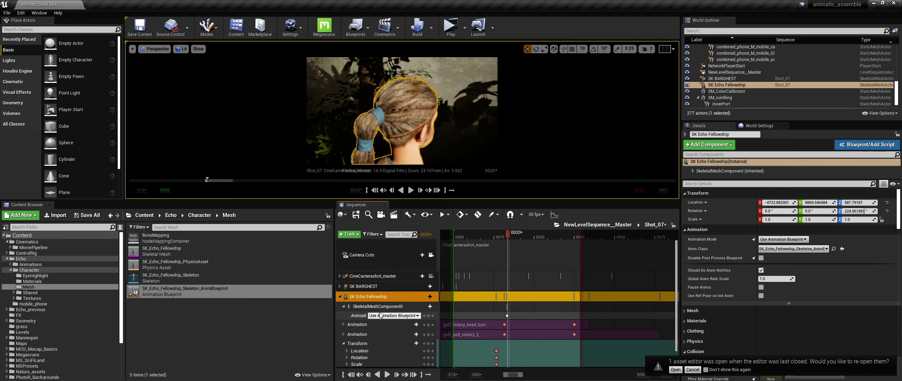
Delete the SkeletalMeshComponent0 track and set SK Echo Fellowship's Animation Mode to Use Animation Blueprint
click(393, 305)
key(Delete)
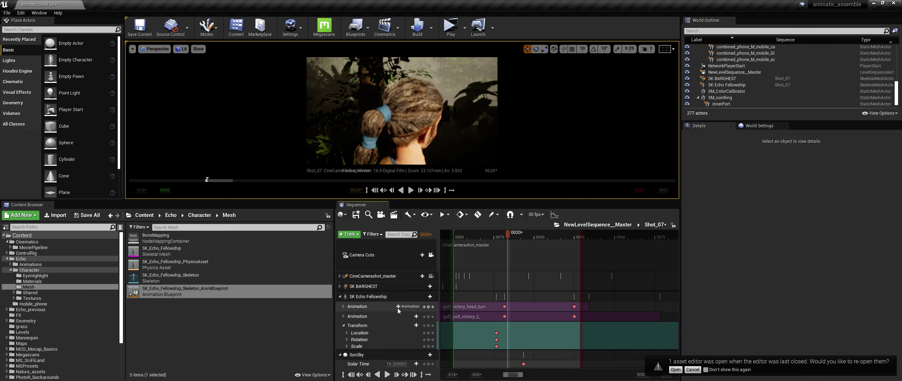
click(388, 297)
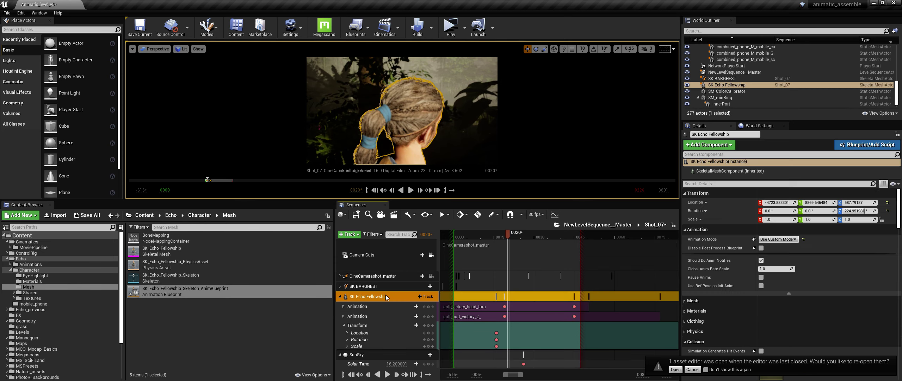
click(779, 239)
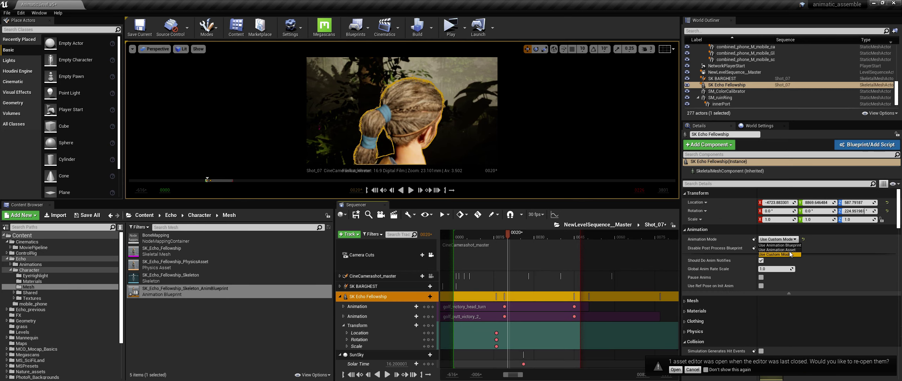
click(793, 246)
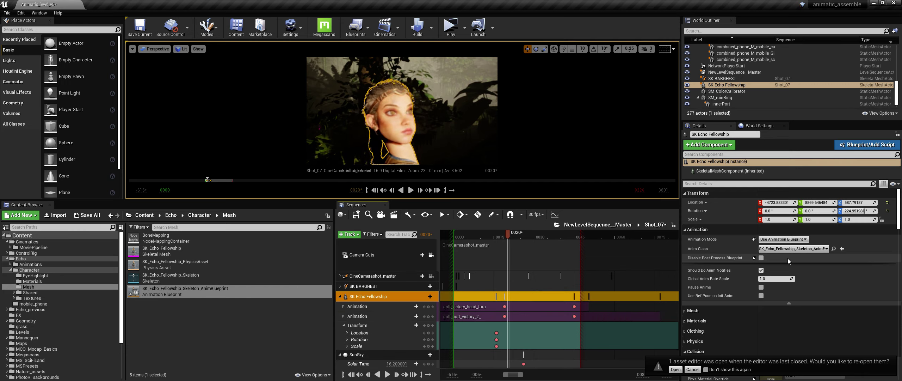
Add SkeletalMeshComponent0, then its Anim Instance, then a Cheek Puff curve track under SK Echo Fellowship
click(419, 297)
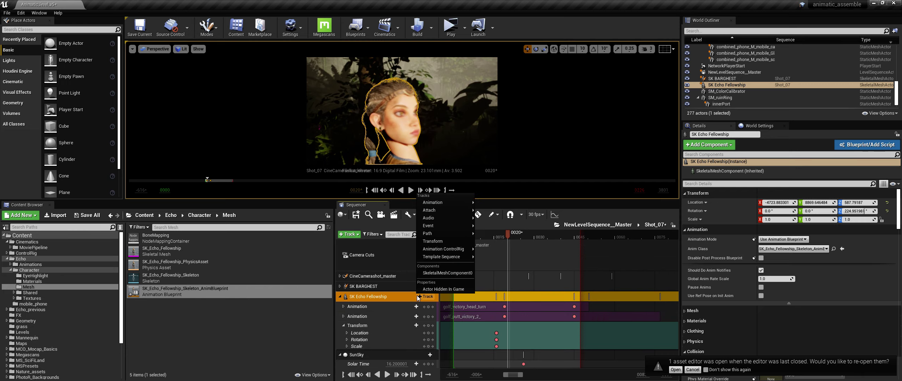
click(457, 273)
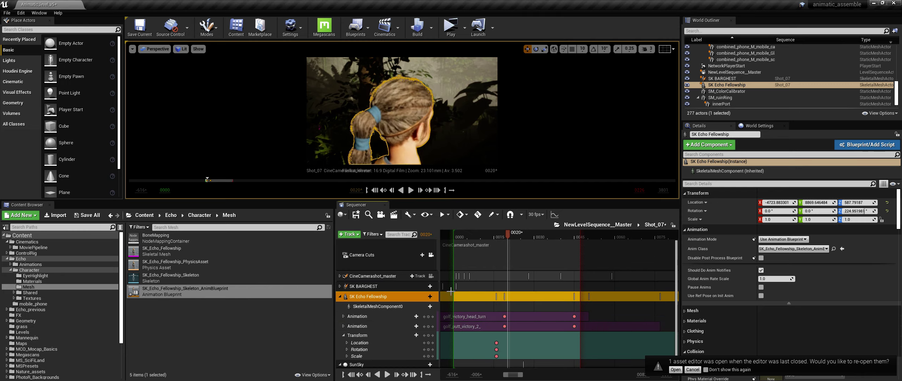
click(411, 306)
click(425, 306)
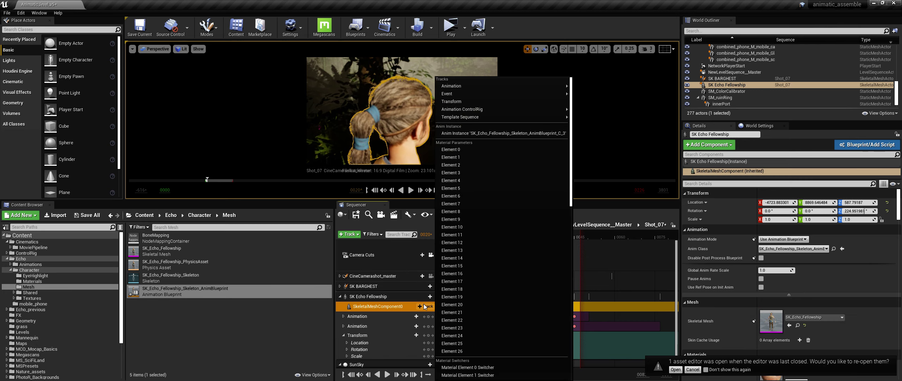
click(546, 133)
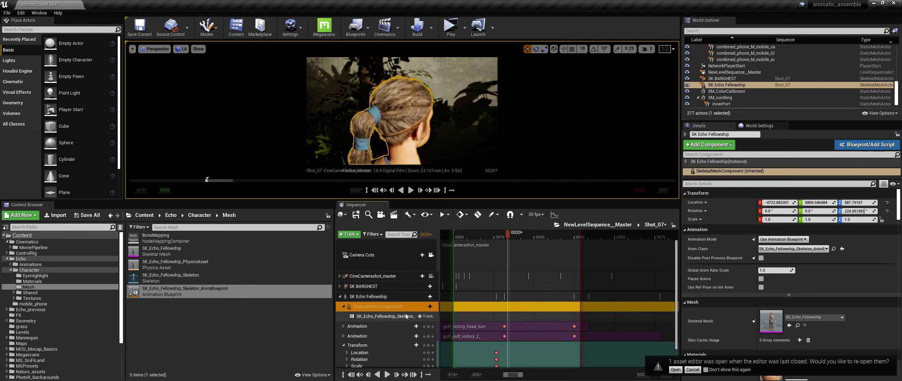
click(406, 316)
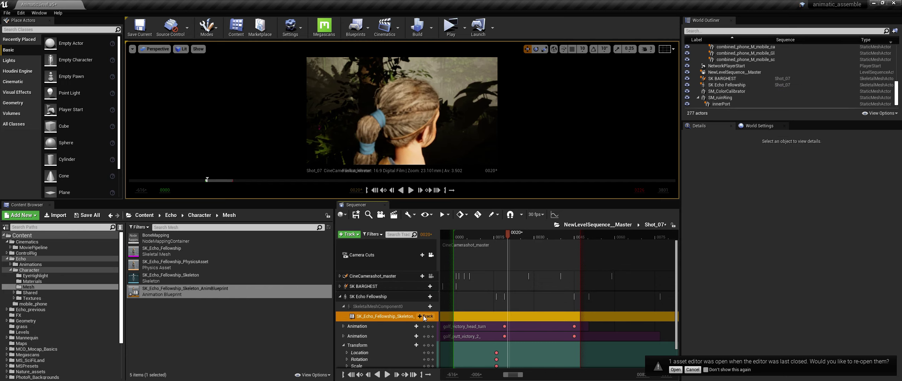
click(424, 316)
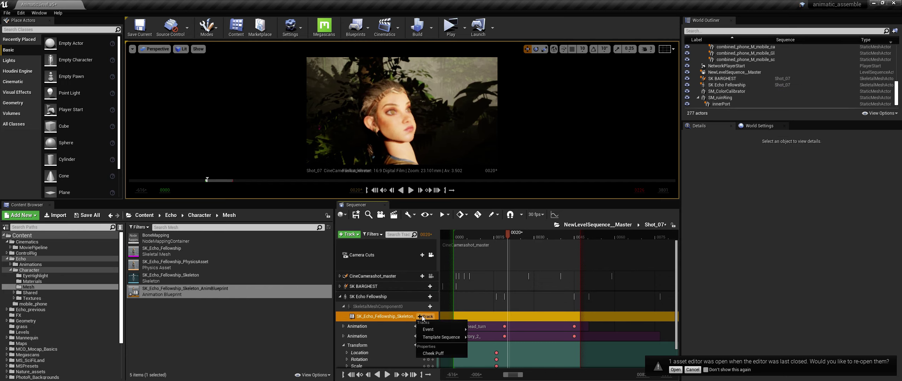
click(436, 353)
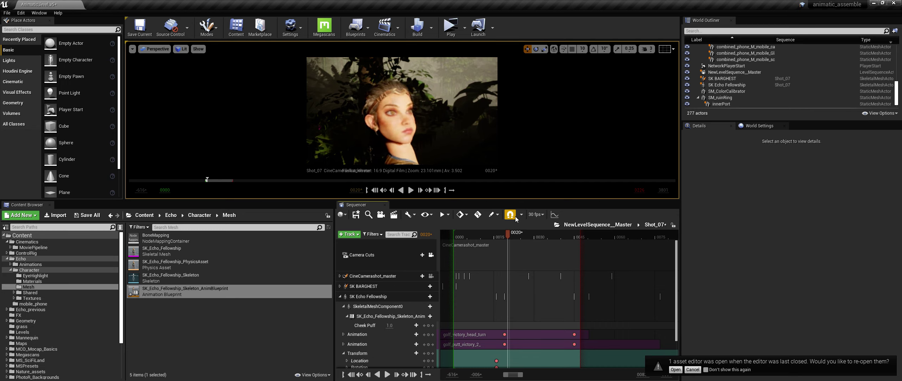
Key Echo's Cheek Puff curve at 1.0 on frame 37 and 0.0 on frame 20
drag(510, 233, 556, 227)
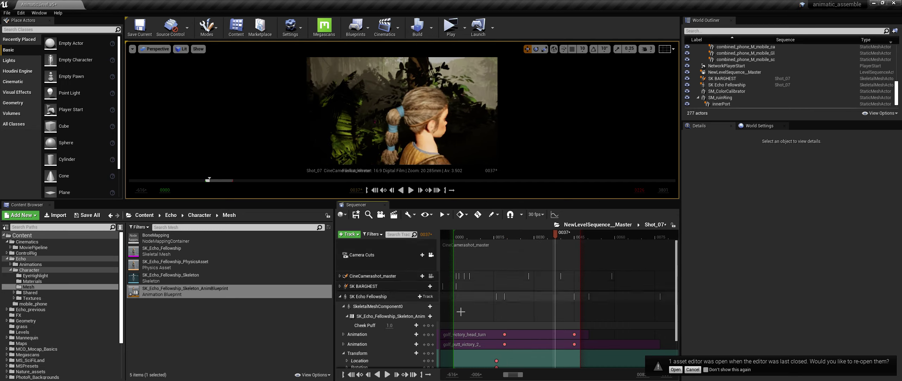
click(429, 326)
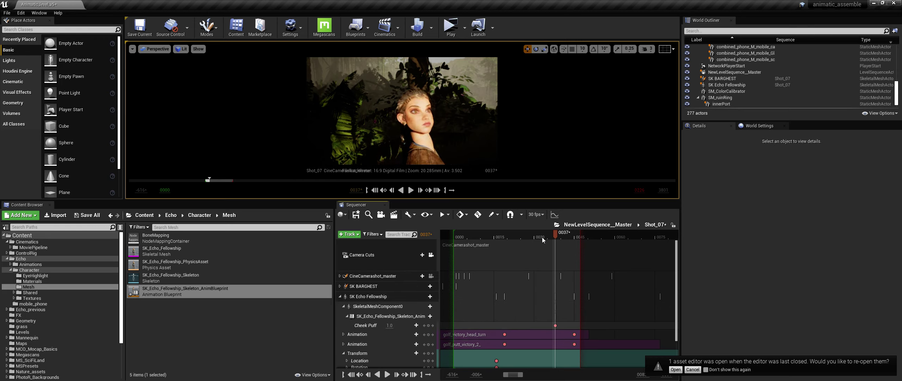
click(509, 241)
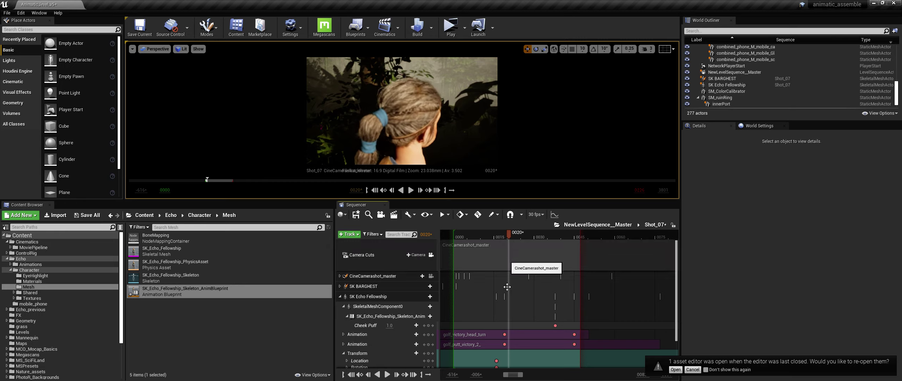
click(391, 325)
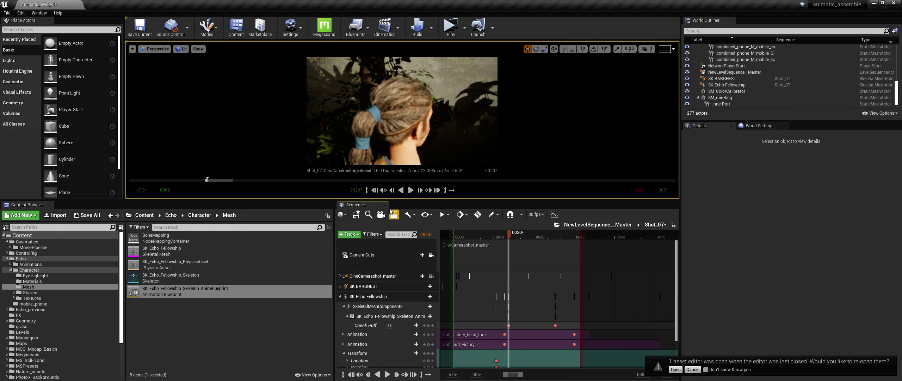
click(39, 13)
mouse_move(56, 27)
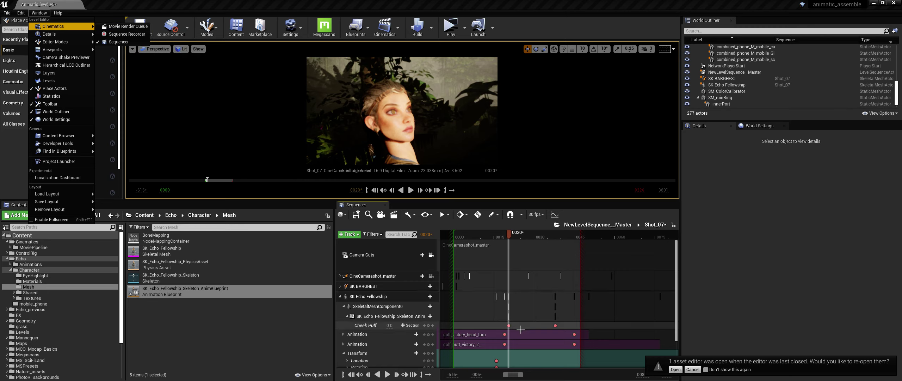
Play and scrub the shot from frame 8 to preview the Cheek Puff animation
click(512, 234)
drag(509, 233, 547, 236)
key(space)
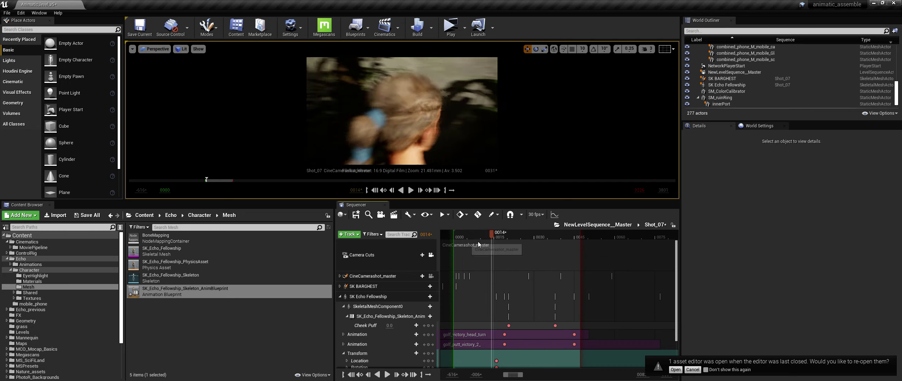
drag(489, 226, 517, 247)
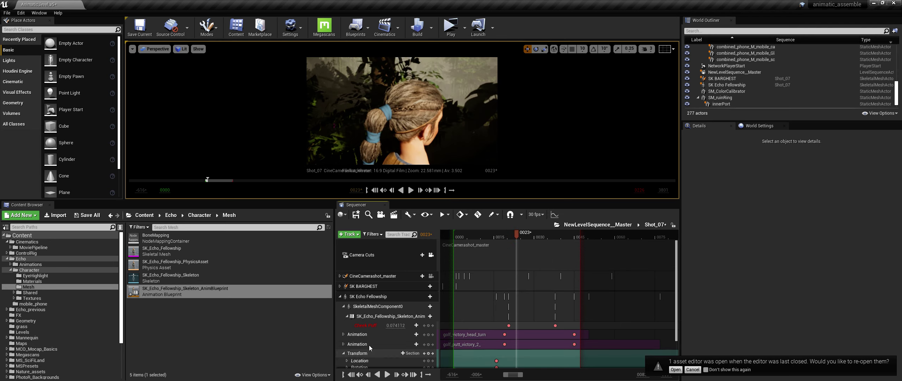
Delete the Cheek Puff curve track and select the skeleton anim blueprint track
click(371, 325)
key(Delete)
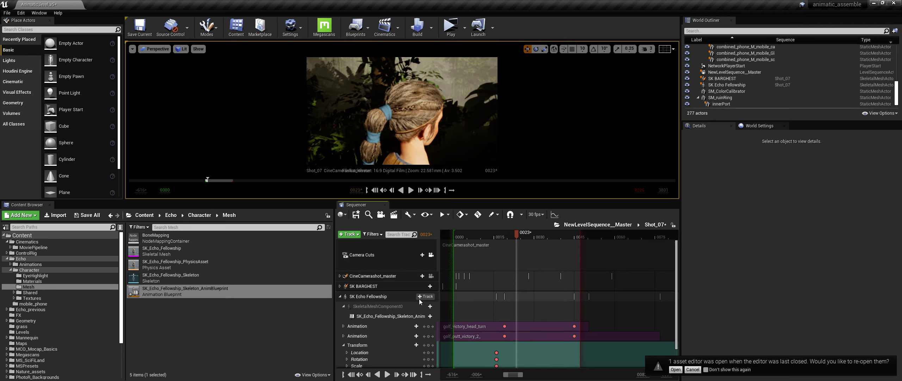
click(378, 316)
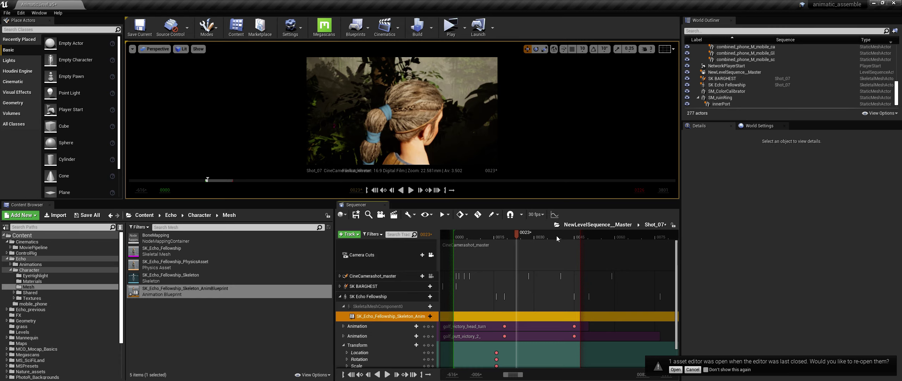
Copy the blueprint code from BlueprintUE's 'mini face rig for echo morph targets' page in Chrome
click(875, 3)
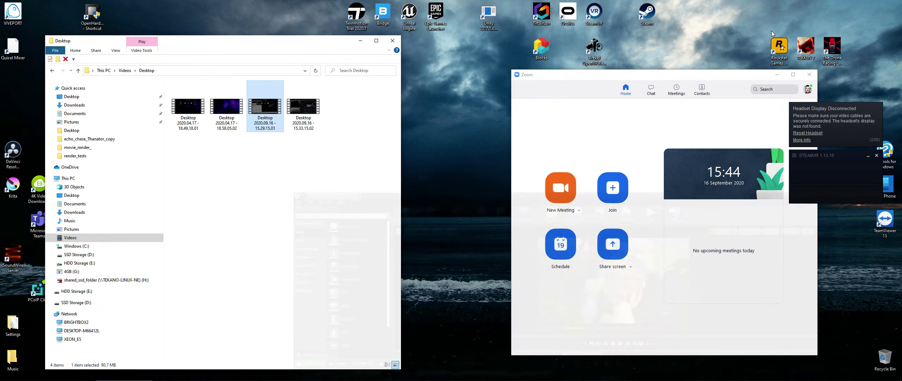
key(alt+Tab)
key(alt+Tab)
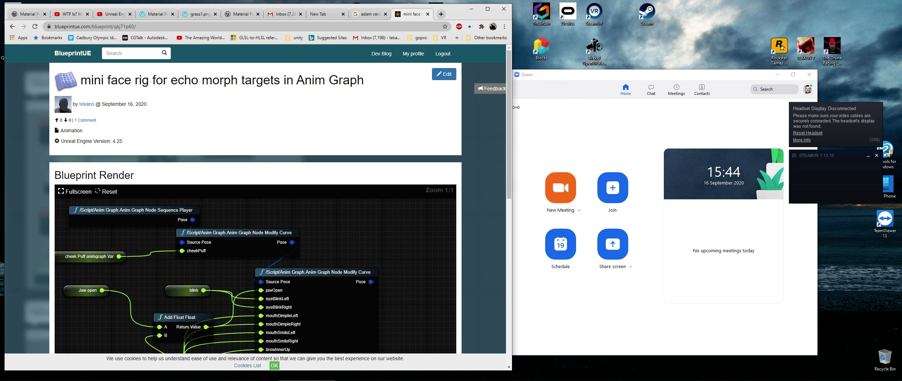
drag(511, 106, 489, 209)
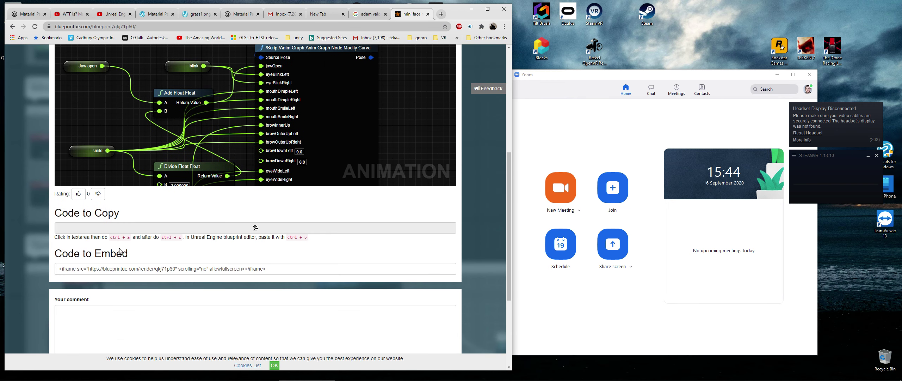
click(120, 230)
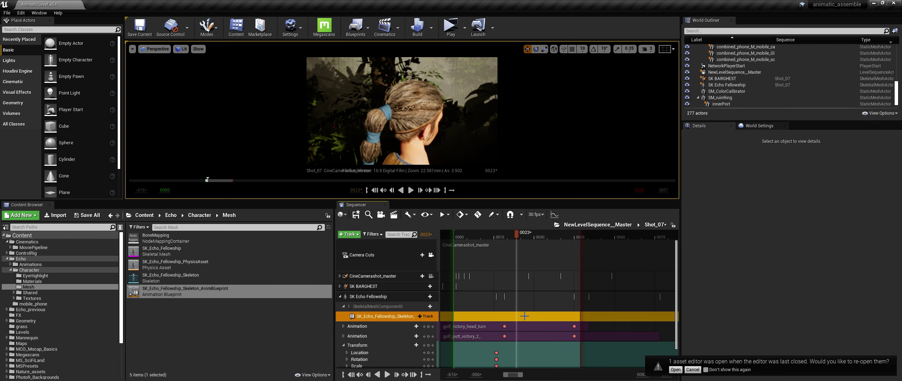
Open SK_Echo_Fellowship_Skeleton_AnimBlueprint, widen its window, and frame the AnimGraph's Modify Curve setup
double_click(162, 293)
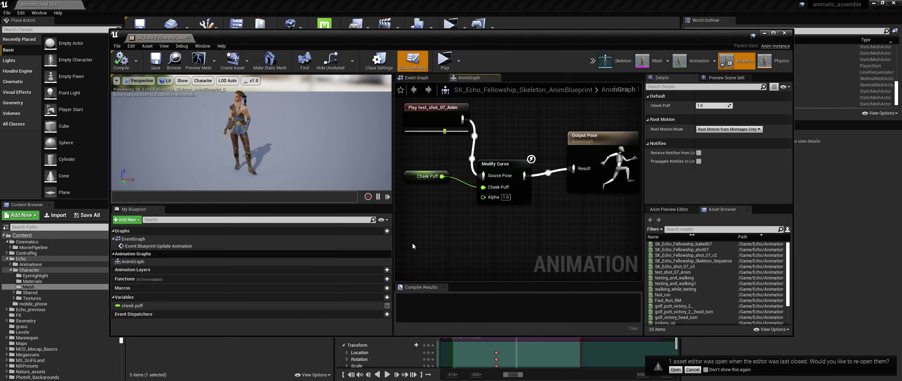
right_drag(425, 243, 450, 236)
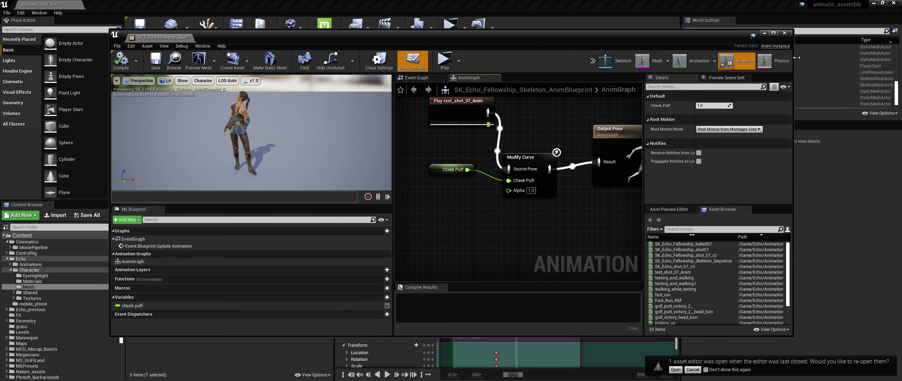
drag(793, 102, 861, 102)
right_drag(572, 256, 568, 223)
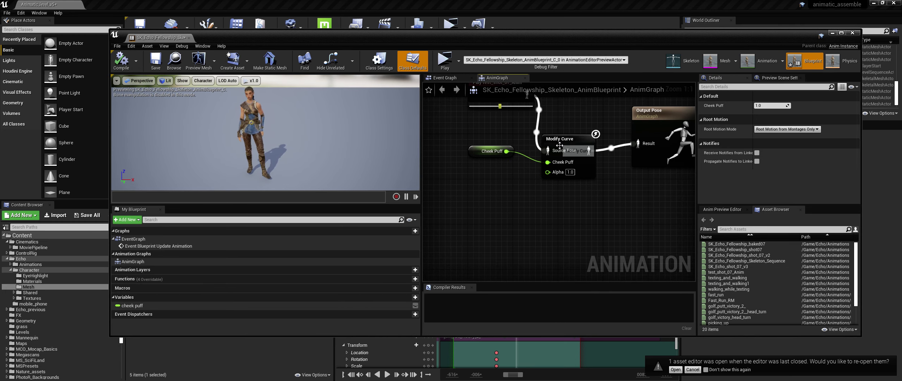
drag(557, 139, 566, 139)
scroll(535, 212, down, 1)
scroll(456, 239, down, 6)
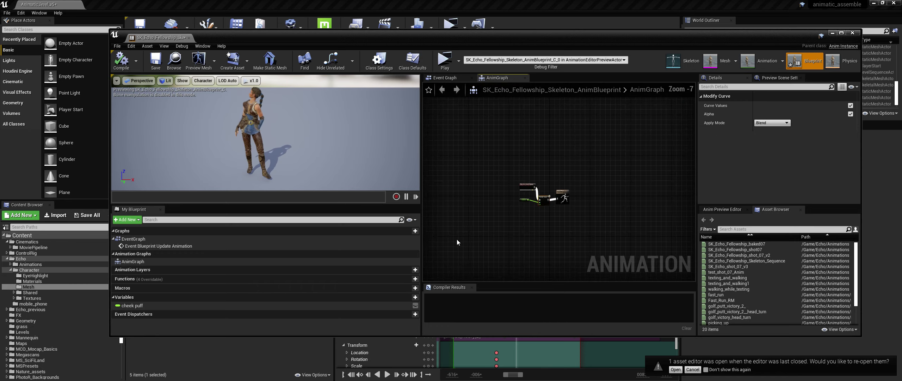
scroll(488, 233, up, 3)
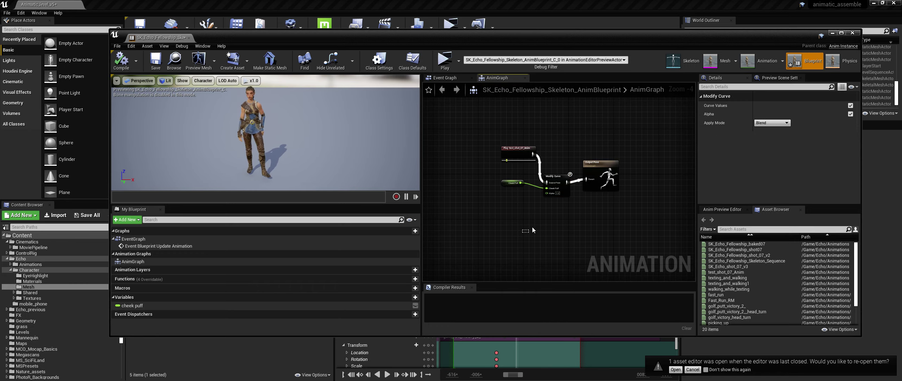
Paste the copied face-rig nodes into empty AnimGraph space
click(544, 226)
right_drag(544, 226, 537, 186)
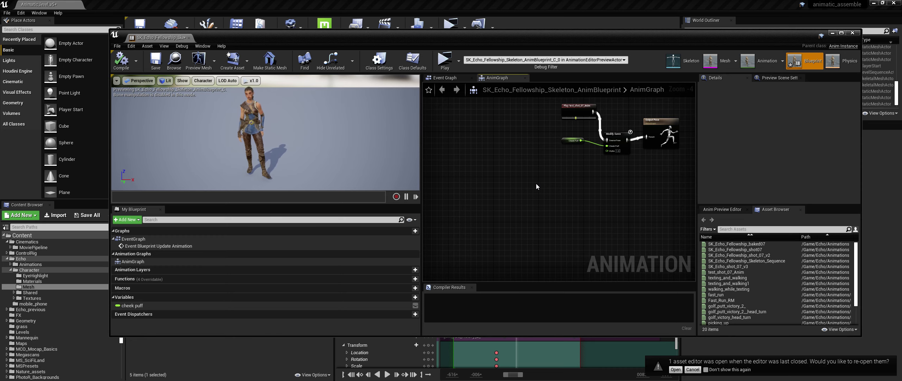
key(ctrl+v)
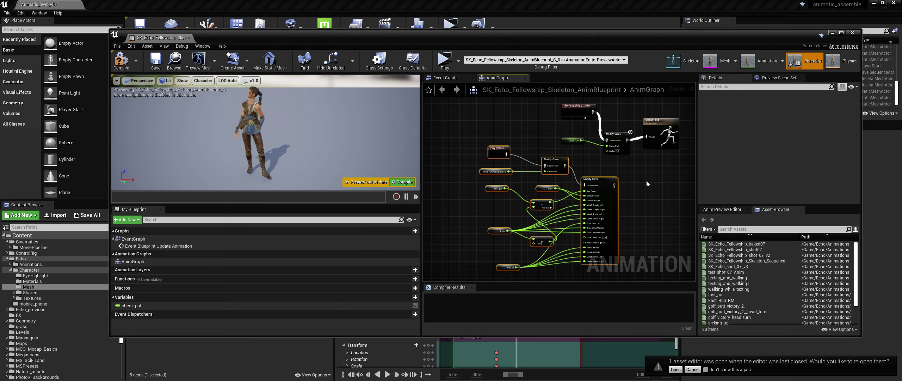
right_drag(650, 178, 585, 196)
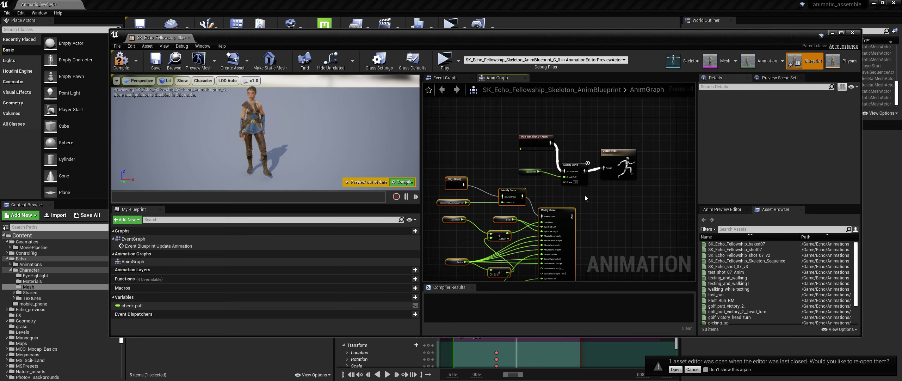
click(548, 189)
Move the Play test_shot_07_Anim node and wire the lower Modify Curve's Pose into Output Pose
drag(541, 142, 455, 142)
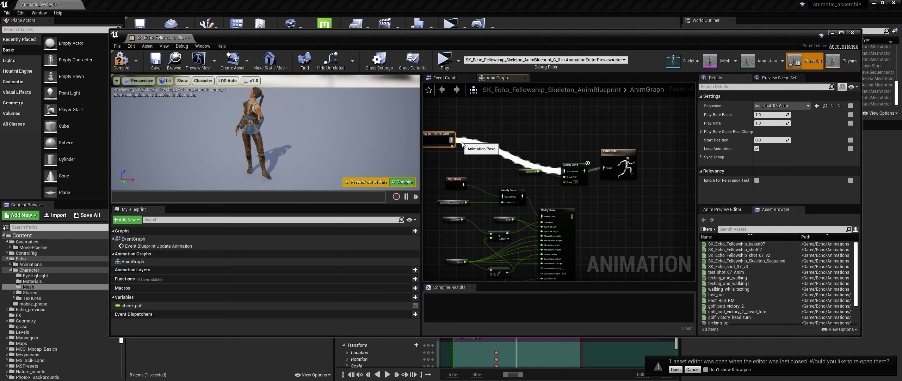
drag(493, 165, 506, 201)
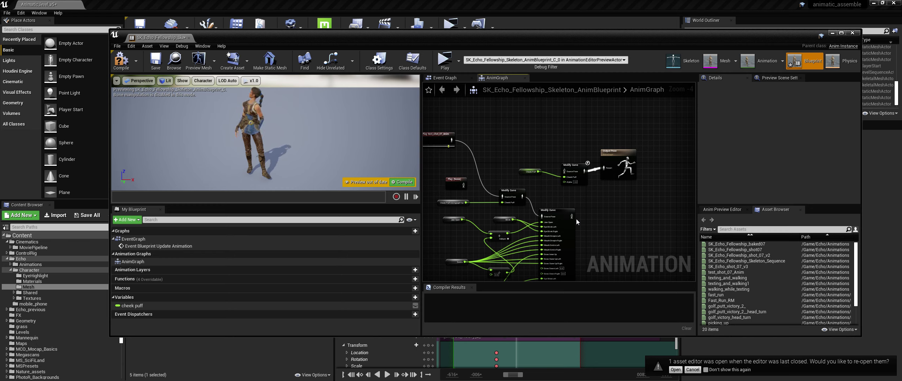
drag(571, 216, 572, 217)
drag(607, 167, 607, 166)
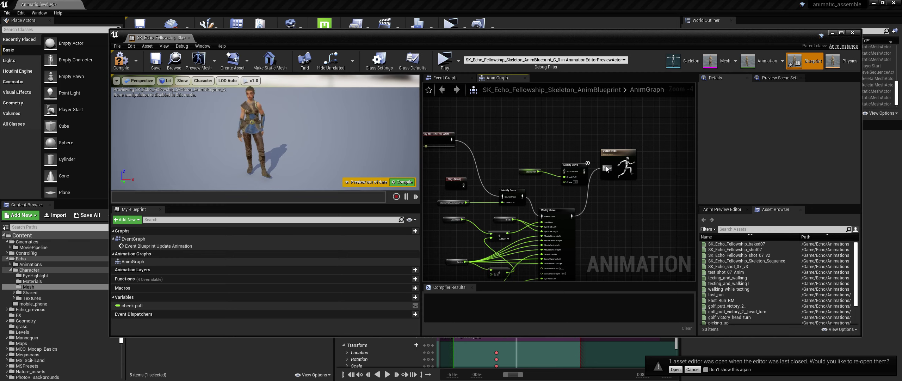
Compile the anim blueprint and reposition the upper Modify Curve node to review the errors
click(121, 60)
right_drag(559, 189, 593, 174)
drag(611, 157, 591, 140)
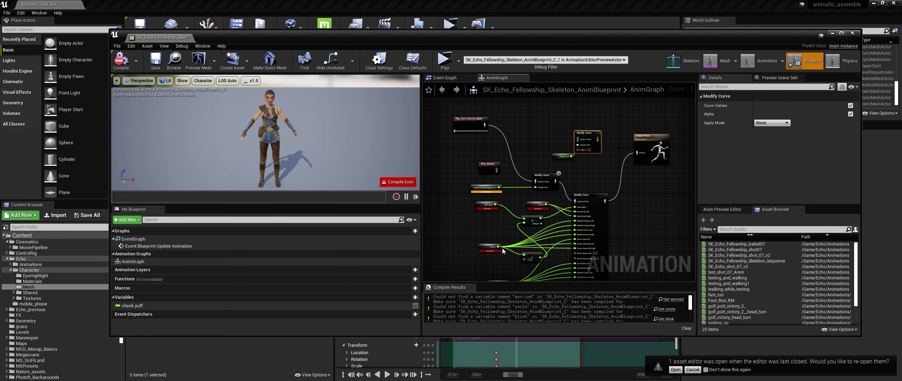
scroll(480, 230, down, 2)
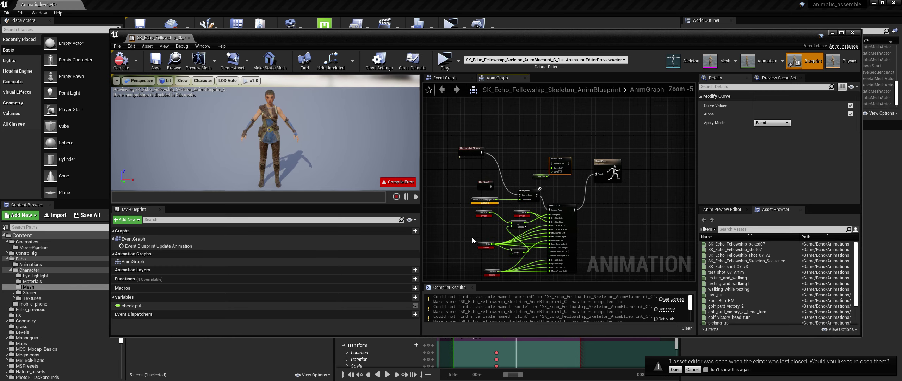
scroll(463, 234, up, 6)
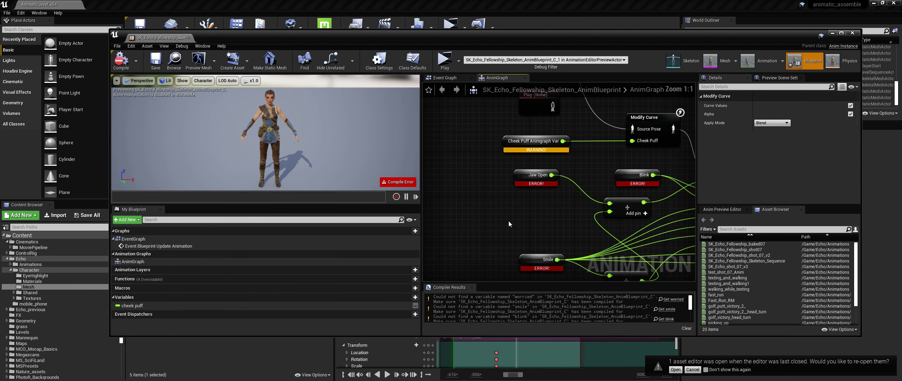
scroll(466, 239, down, 3)
scroll(477, 236, up, 3)
Select the Cheek Puff Animgraph Var node and inspect its output pin's actions
click(533, 143)
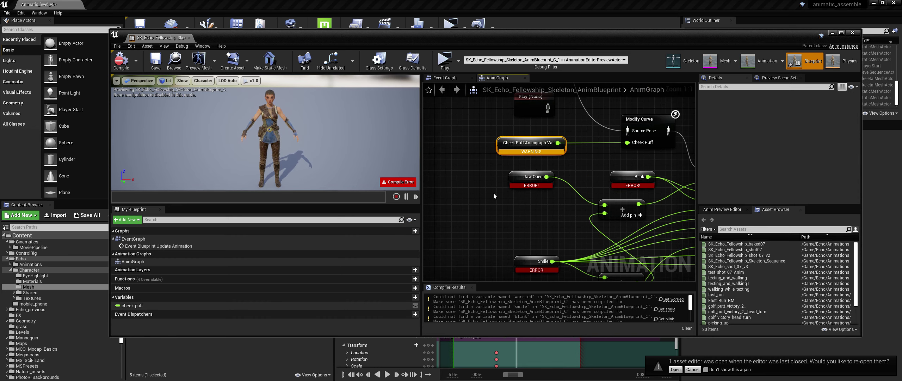
scroll(550, 221, down, 2)
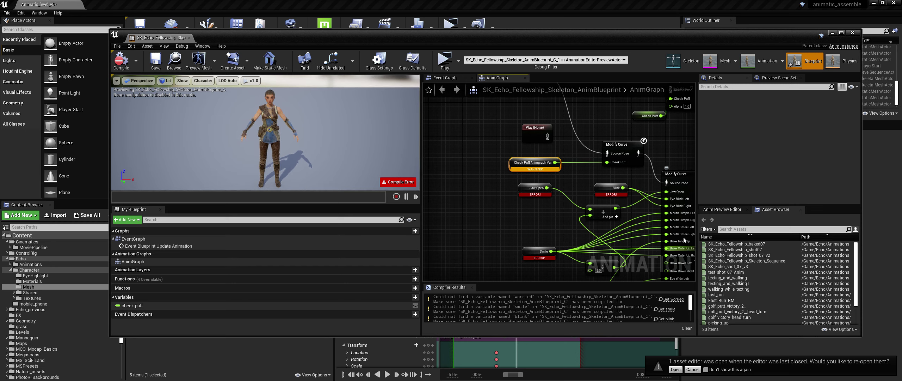
right_drag(558, 153, 489, 144)
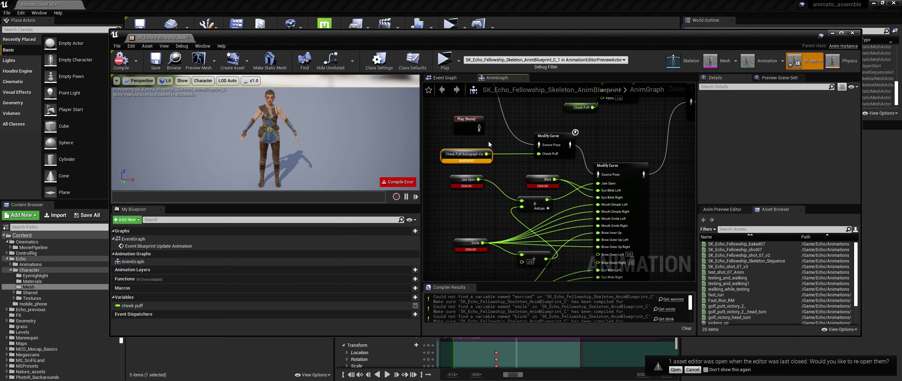
right_click(454, 157)
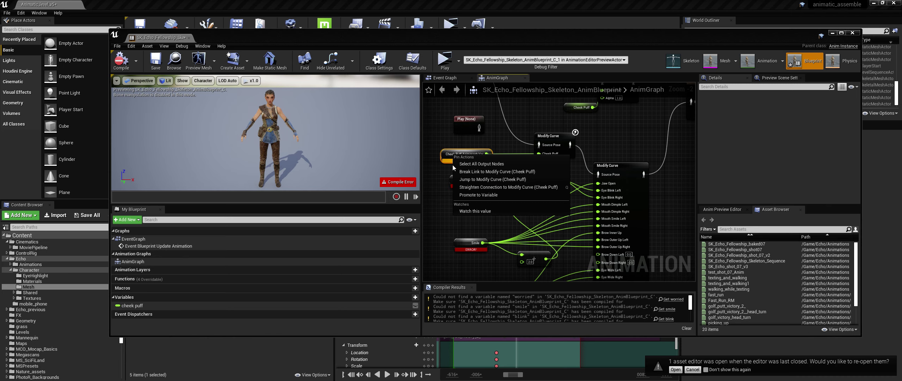
click(447, 157)
Create the cheekPuff_animgraph_Var, Jaw_open and blink float variables from their pasted nodes
right_click(447, 157)
click(460, 171)
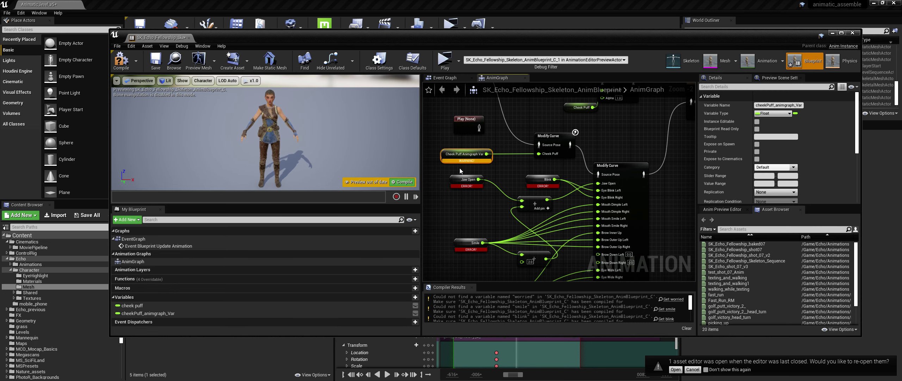
right_click(458, 181)
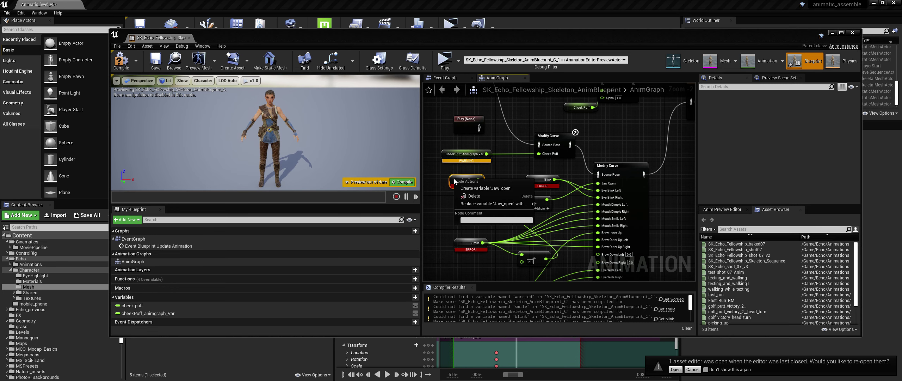
click(469, 187)
right_click(531, 181)
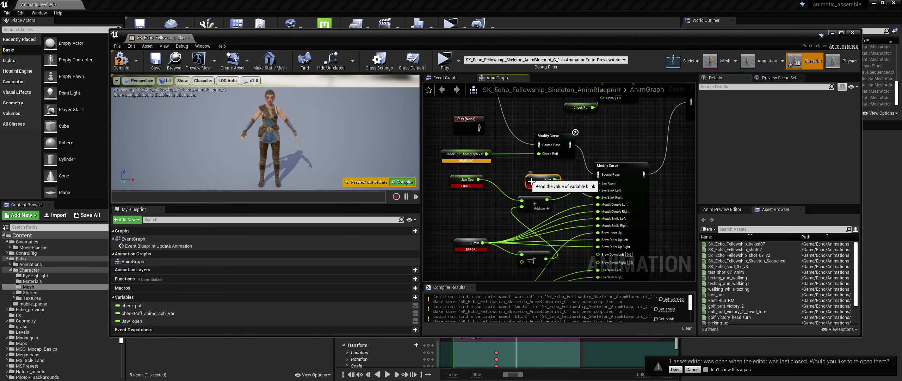
click(554, 187)
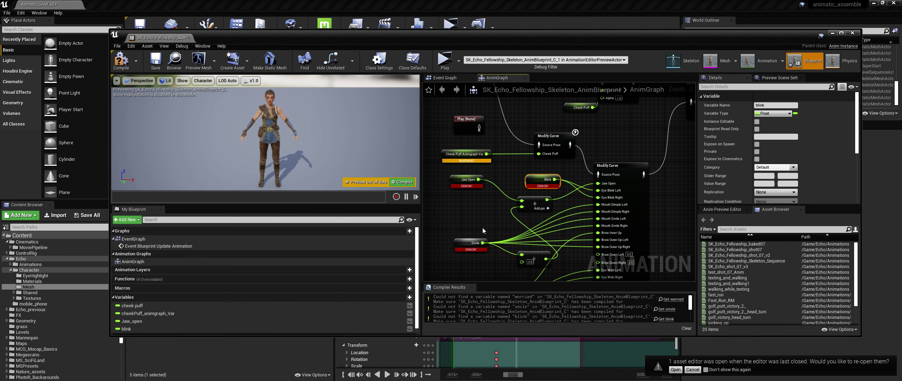
Create the missing smile and worried variables from their getter nodes
click(463, 246)
right_click(462, 246)
click(474, 253)
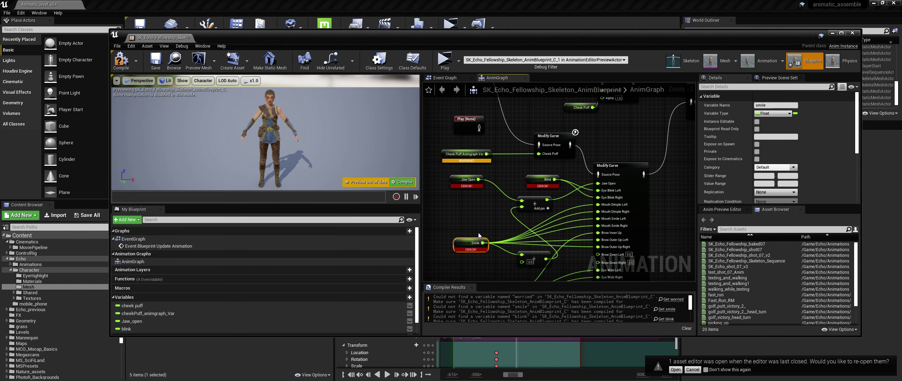
right_drag(473, 217, 495, 158)
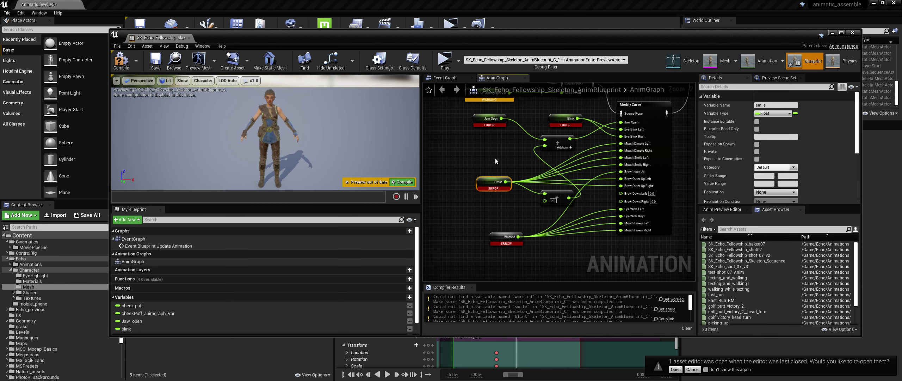
click(501, 240)
right_click(501, 239)
click(515, 247)
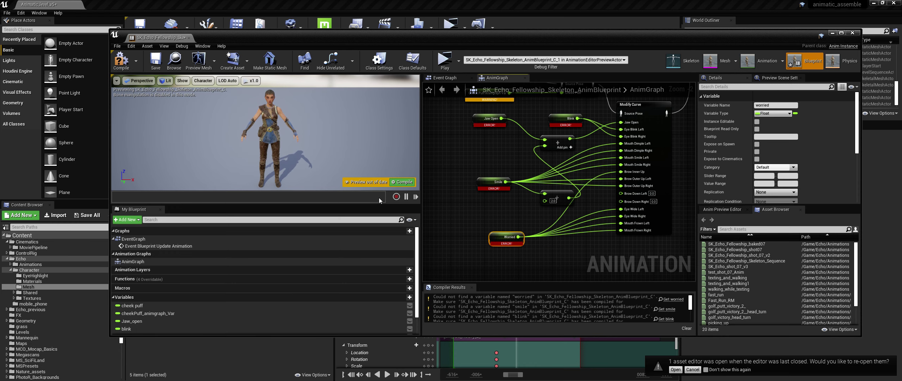
Compile the anim blueprint, then expose the cheekPuff and blink variables to Cinematics
click(121, 61)
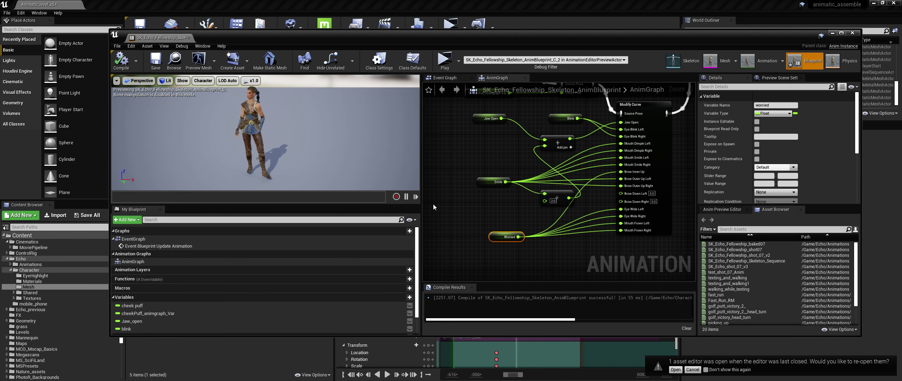
right_drag(433, 210, 426, 252)
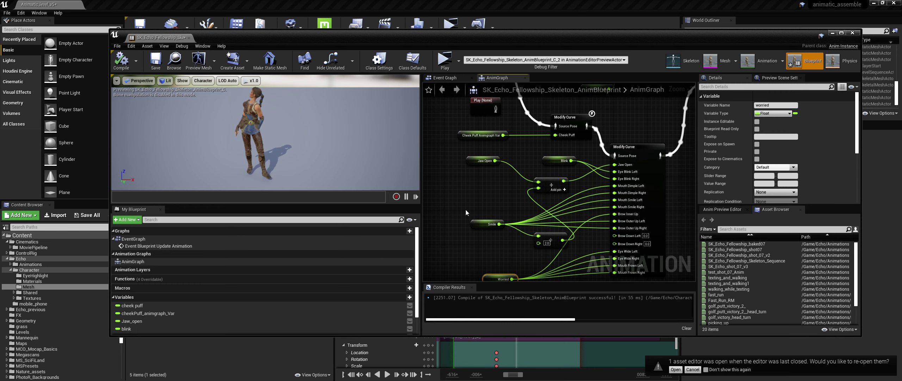
click(481, 136)
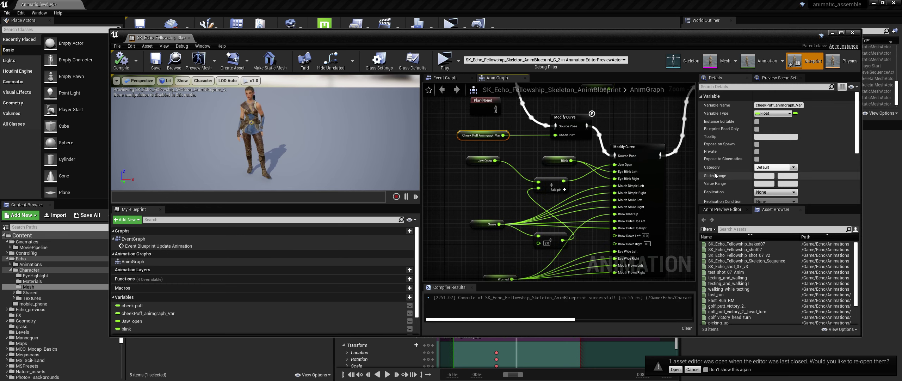
click(757, 159)
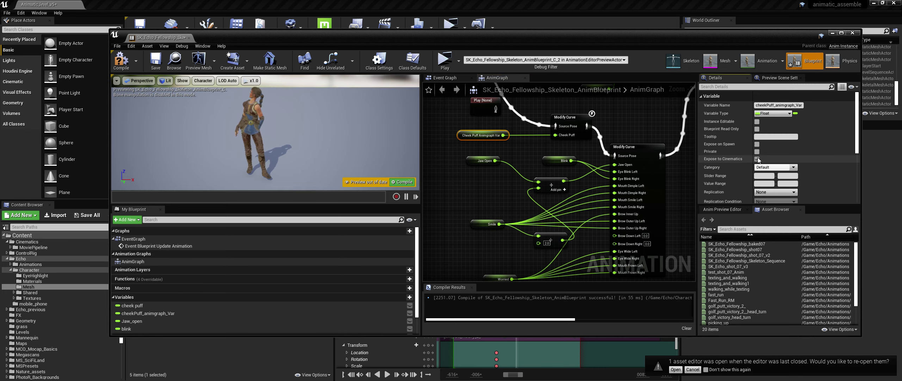
click(559, 161)
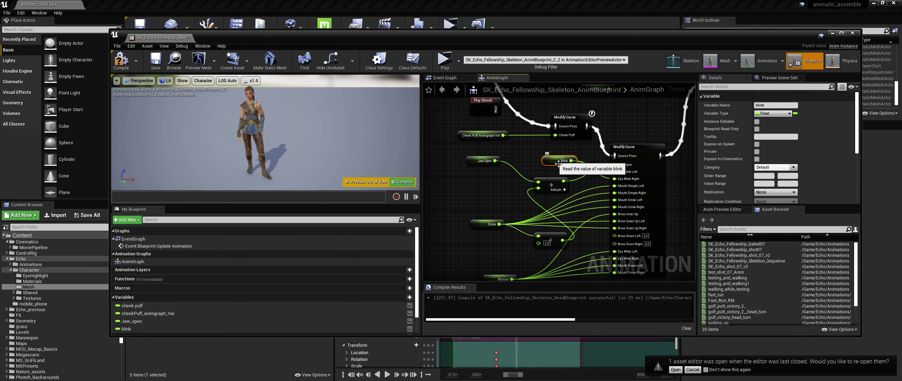
click(758, 159)
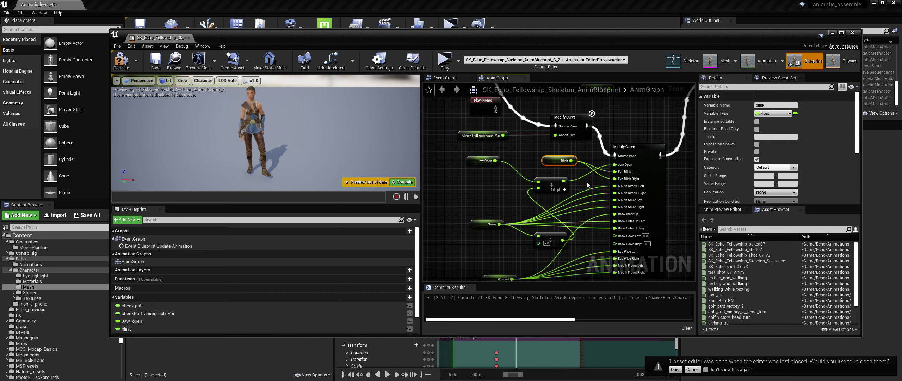
Expose Jaw_open, smile and worried to Cinematics and recompile the anim blueprint
click(480, 162)
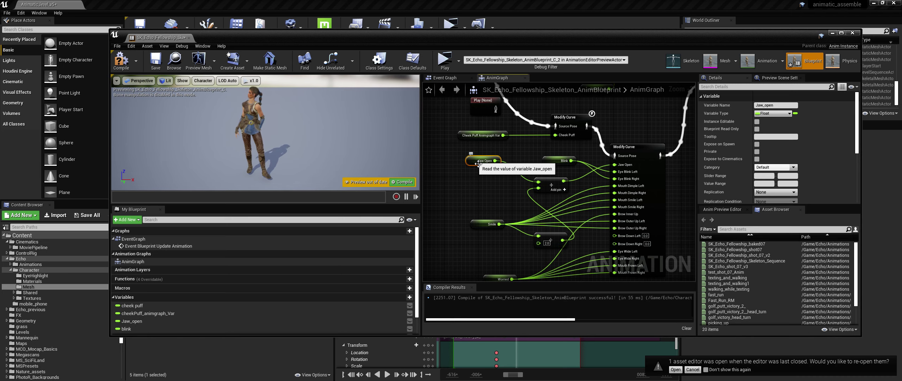
click(757, 160)
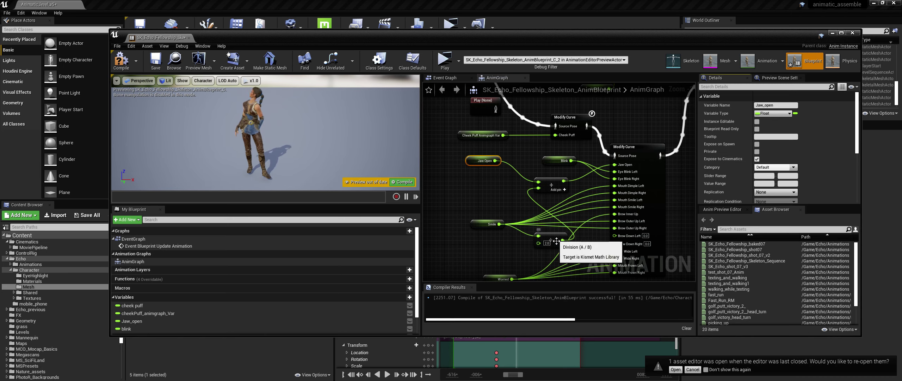
click(486, 223)
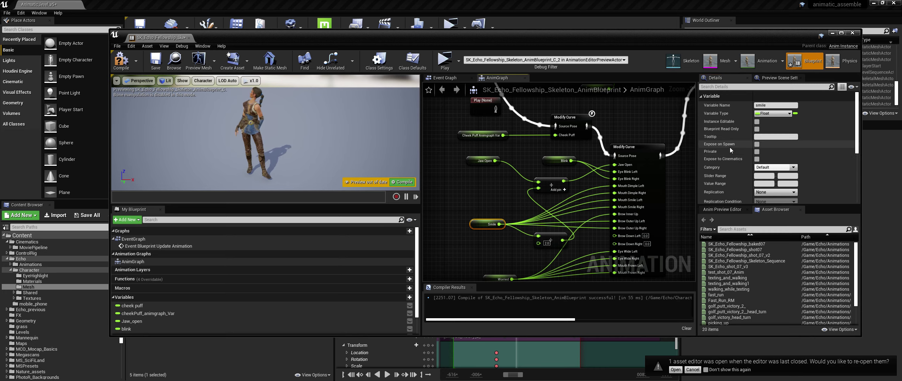
click(757, 159)
right_drag(508, 248, 502, 191)
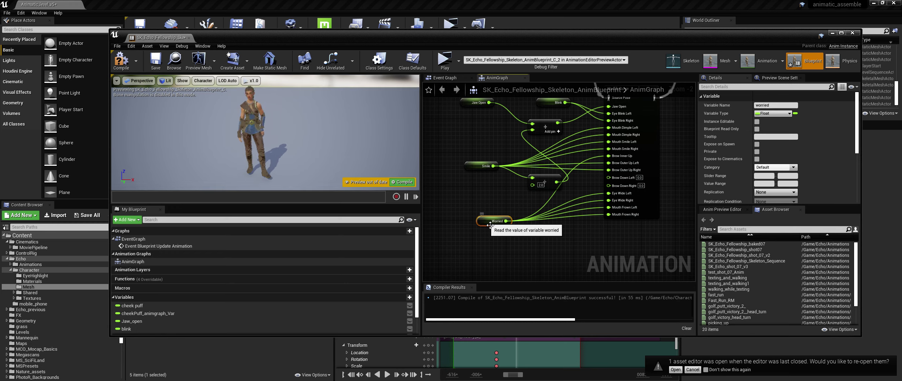
click(757, 159)
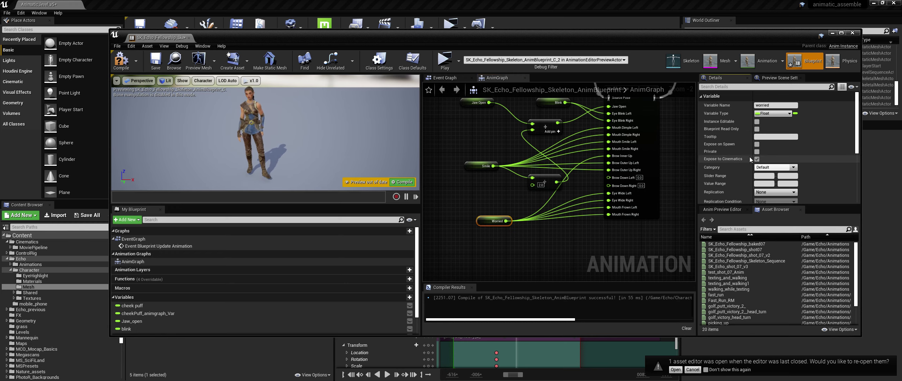
click(121, 60)
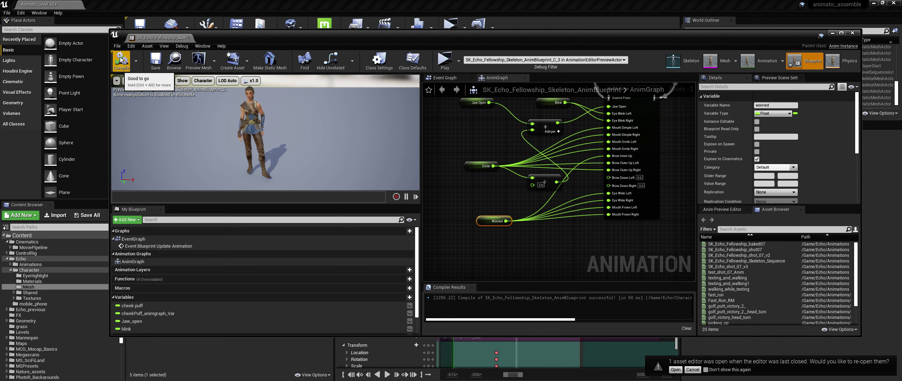
Back in Shot_07, set SK Echo Fellowship's Animation Mode to Use Animation Blueprint and key it
click(853, 32)
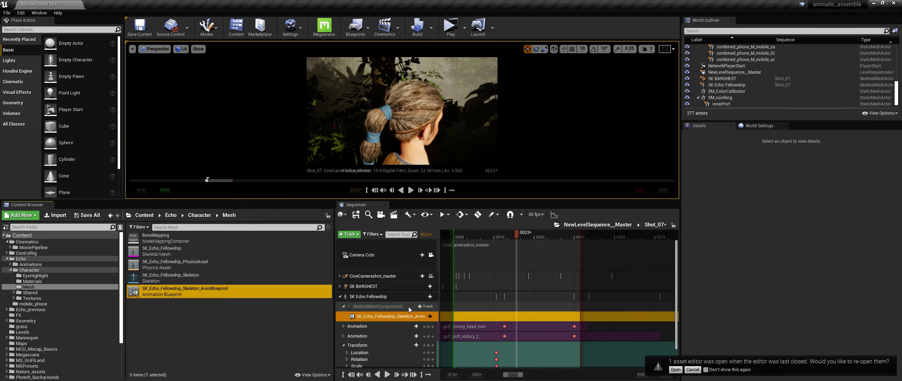
drag(525, 232, 494, 244)
click(391, 297)
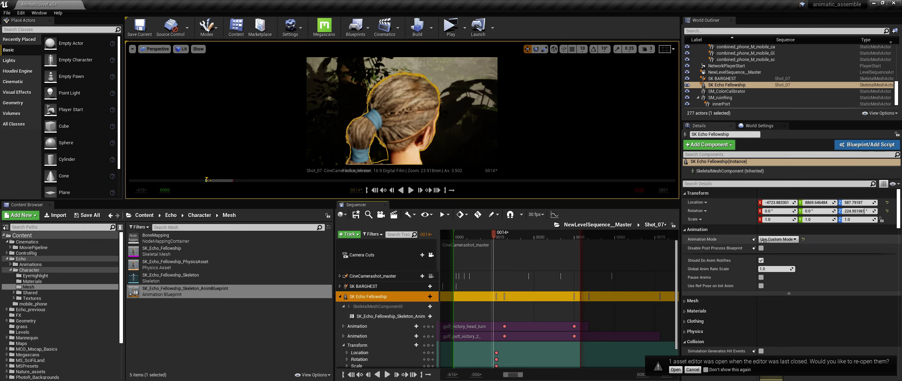
click(778, 239)
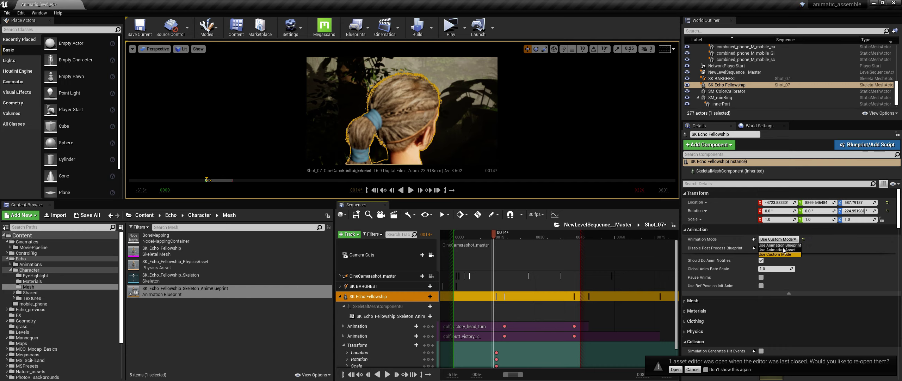
click(781, 246)
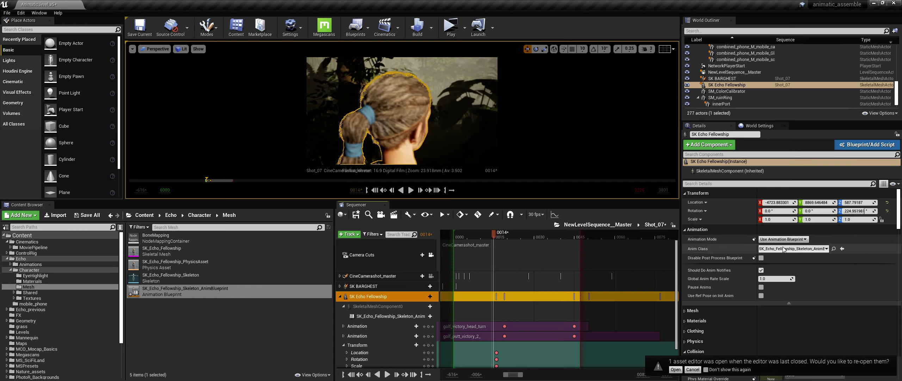
click(753, 240)
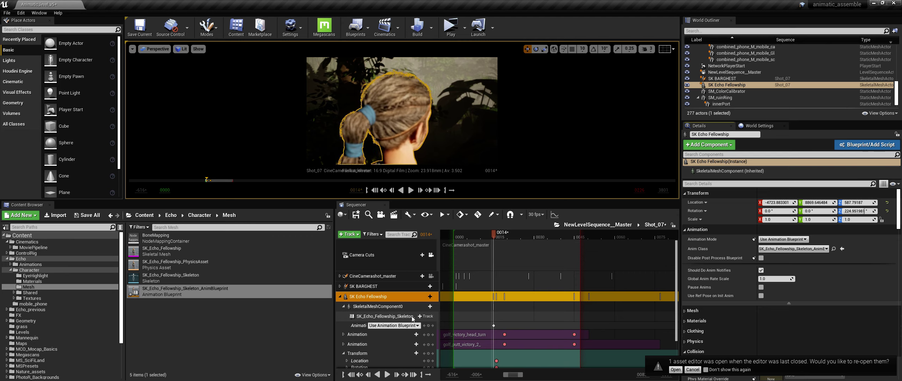
Add a Worried curve track to Echo's skeleton and key it at 1.0 on frame 0044
click(419, 316)
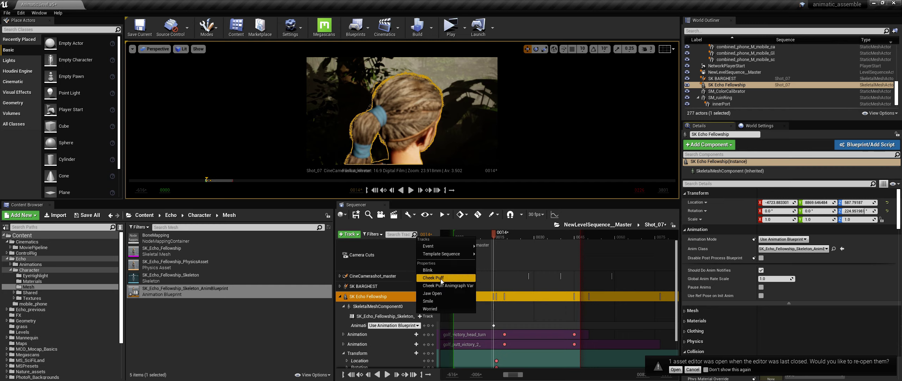
click(441, 308)
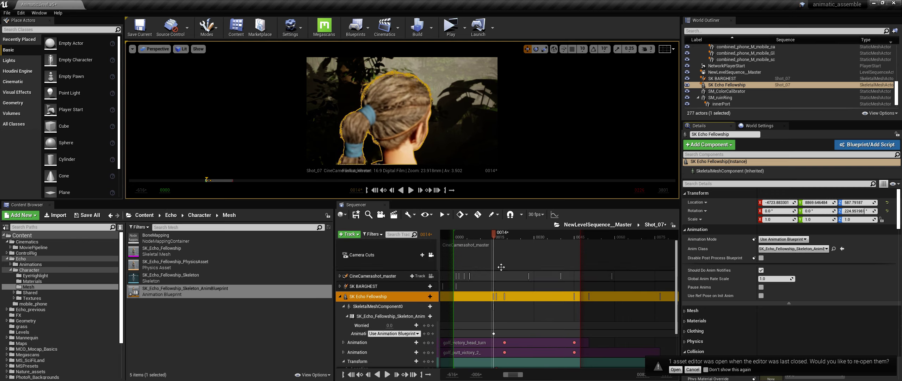
drag(494, 236, 575, 239)
key(Left)
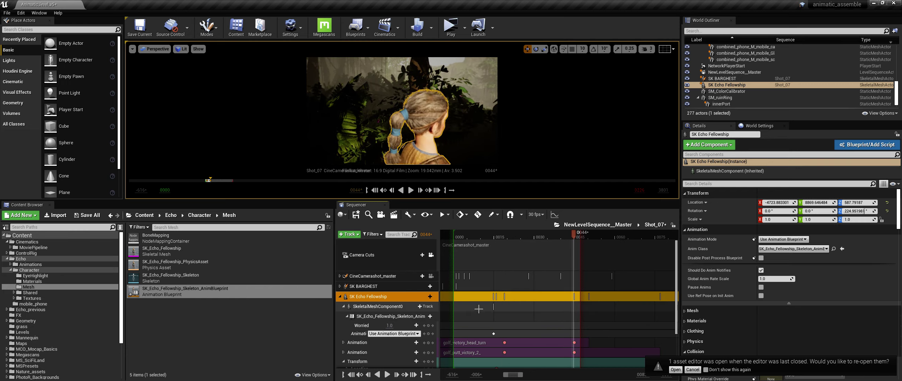
click(428, 325)
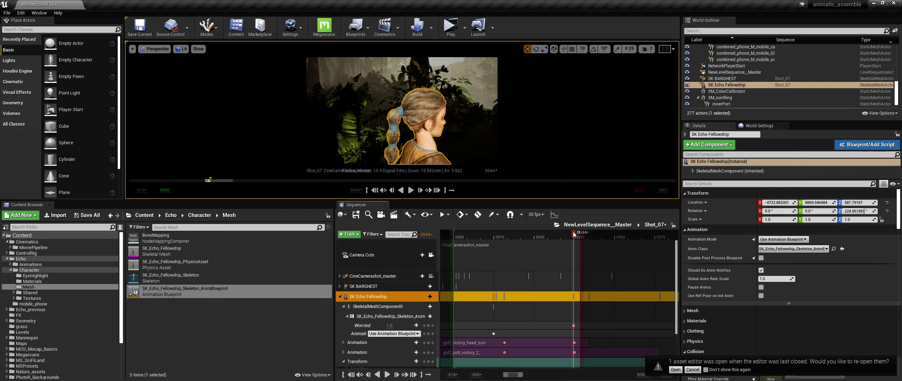
drag(543, 234, 505, 237)
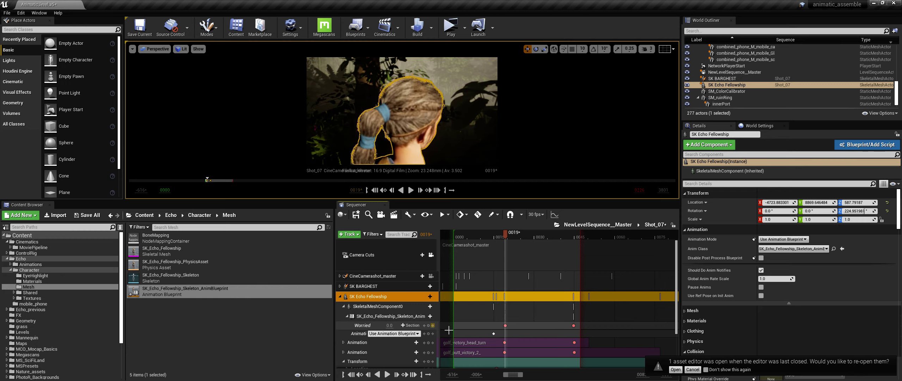
Key Worried at 0.0 on frame 0019 and add a Smile curve track set to 1.0
click(431, 326)
click(426, 316)
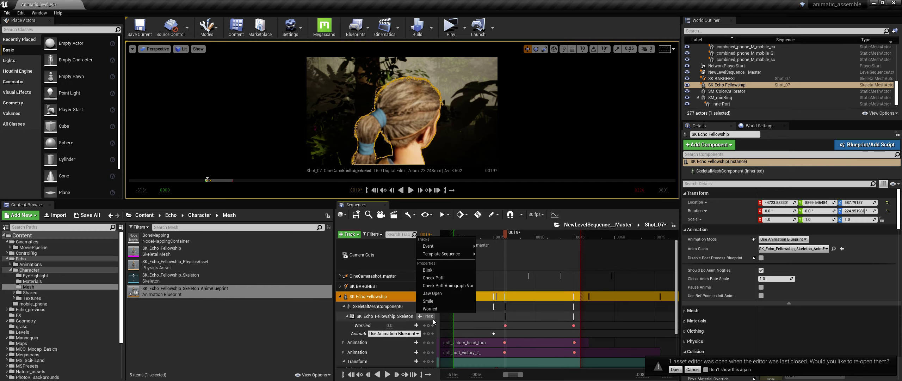
click(430, 285)
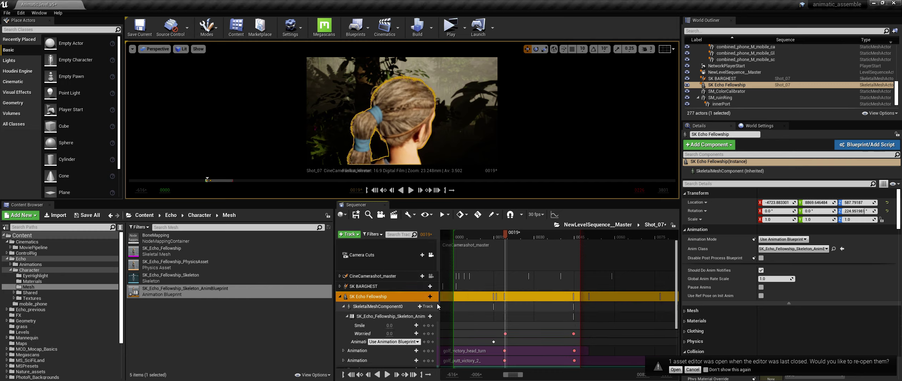
click(391, 325)
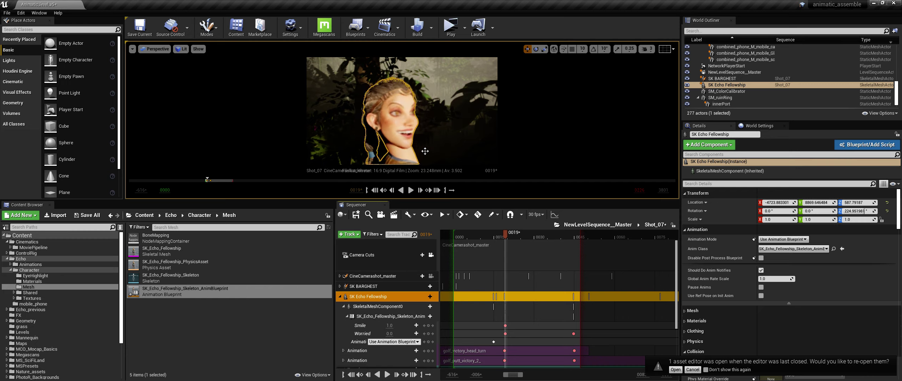
drag(506, 236, 574, 239)
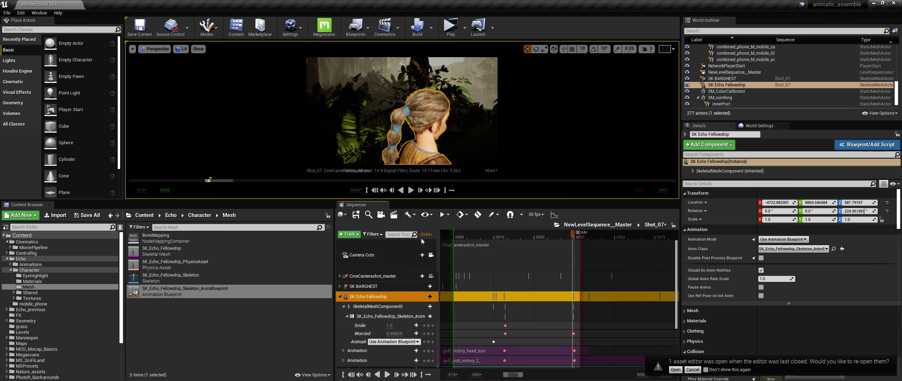
Key Smile at 0 on frame 0044, then return the playhead to frame 0014 for review
click(391, 325)
text(0)
key(Return)
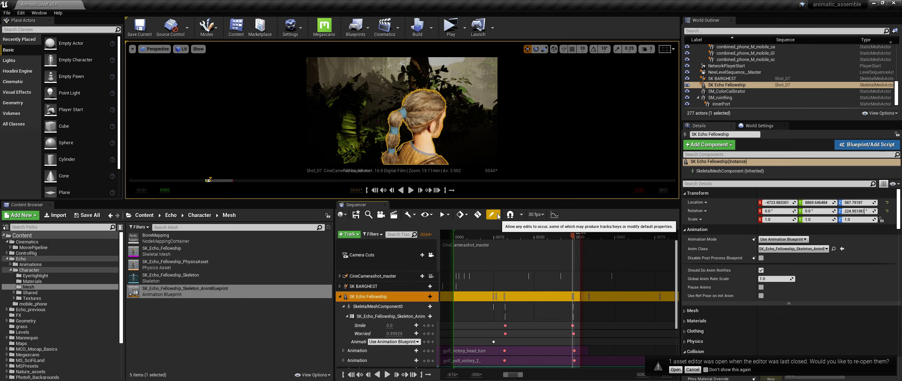
click(494, 232)
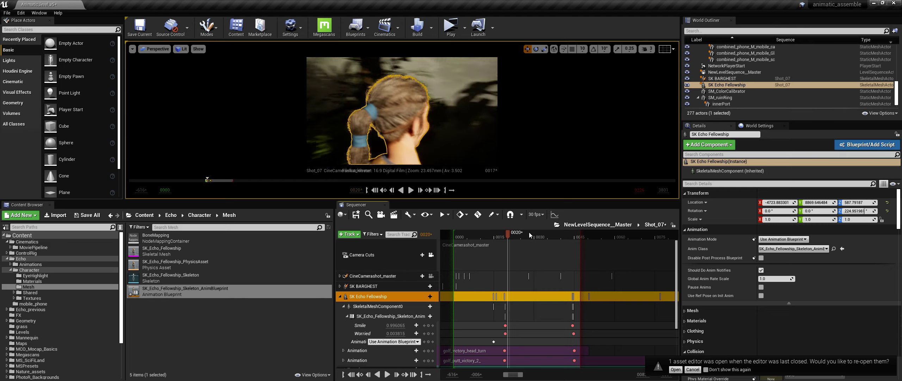